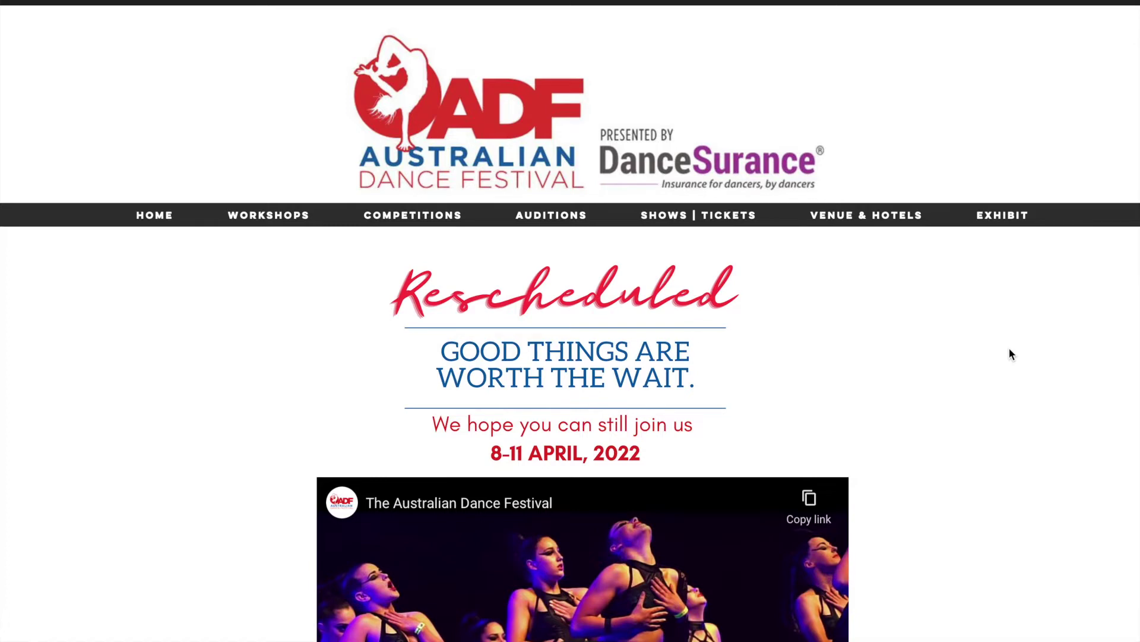
- Open the Buy Tickets for Individuals page and start buying a Weekend Pass
mouse_move(723, 218)
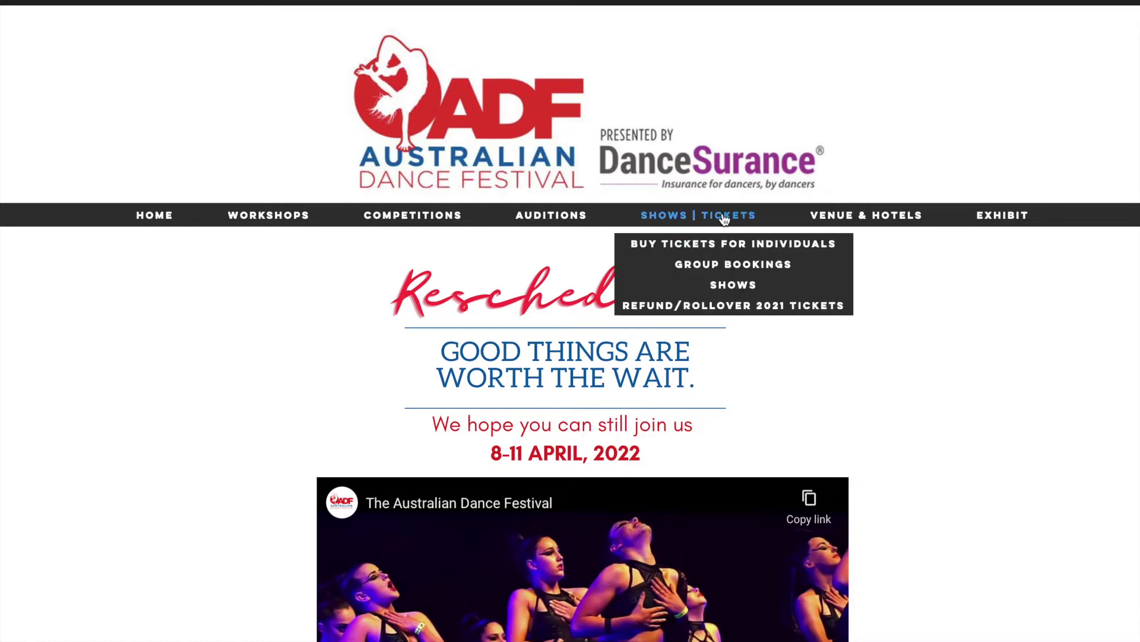
left_click(687, 249)
scroll(713, 454, "down", 6)
scroll(714, 454, "down", 4)
scroll(714, 454, "up", 1)
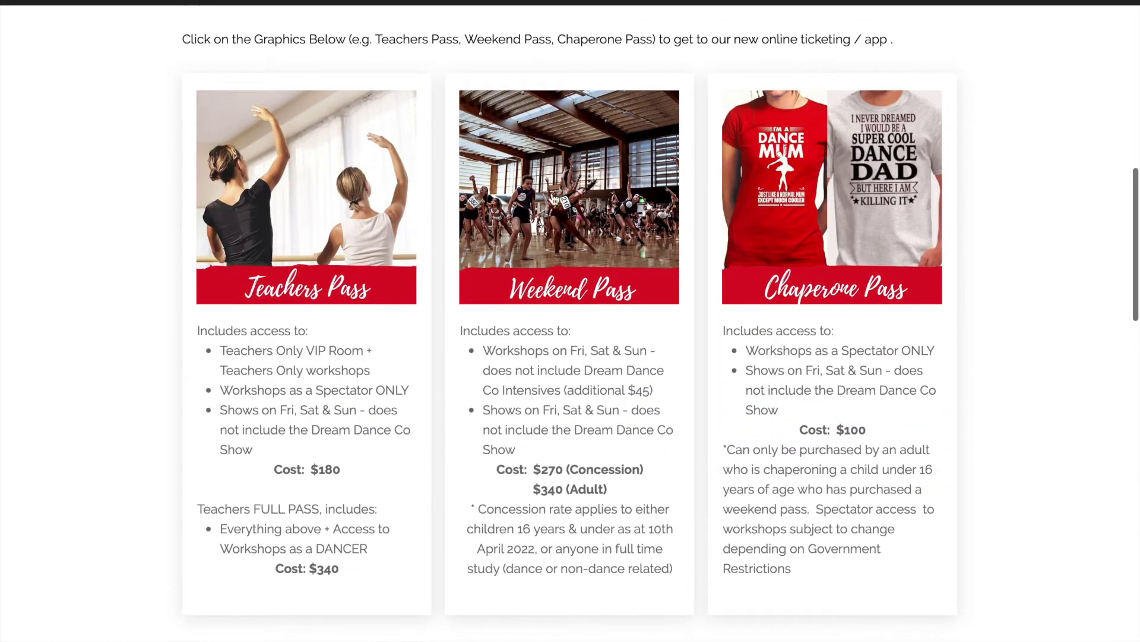
left_click(581, 257)
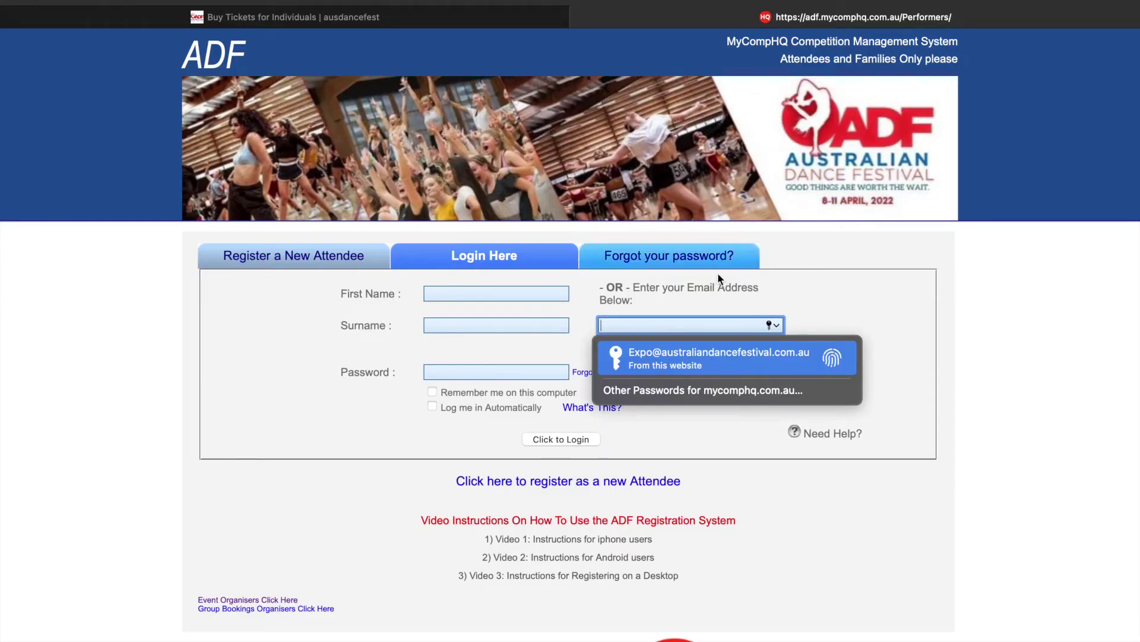
- Dismiss the saved-password suggestion and switch to the Register a New Attendee tab
left_click(877, 306)
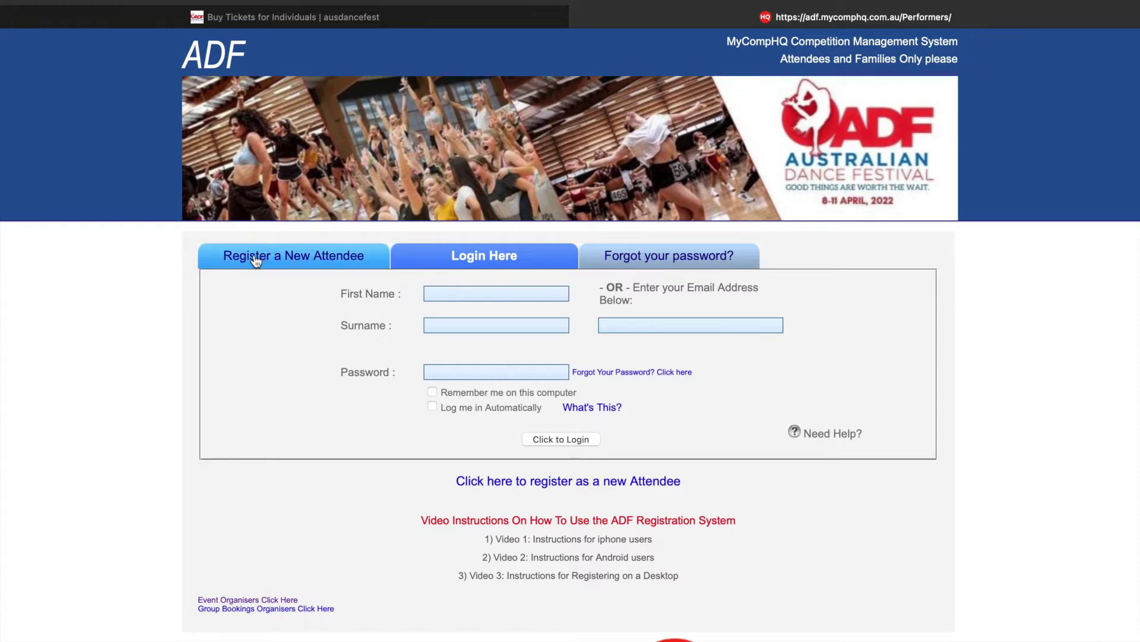
left_click(309, 259)
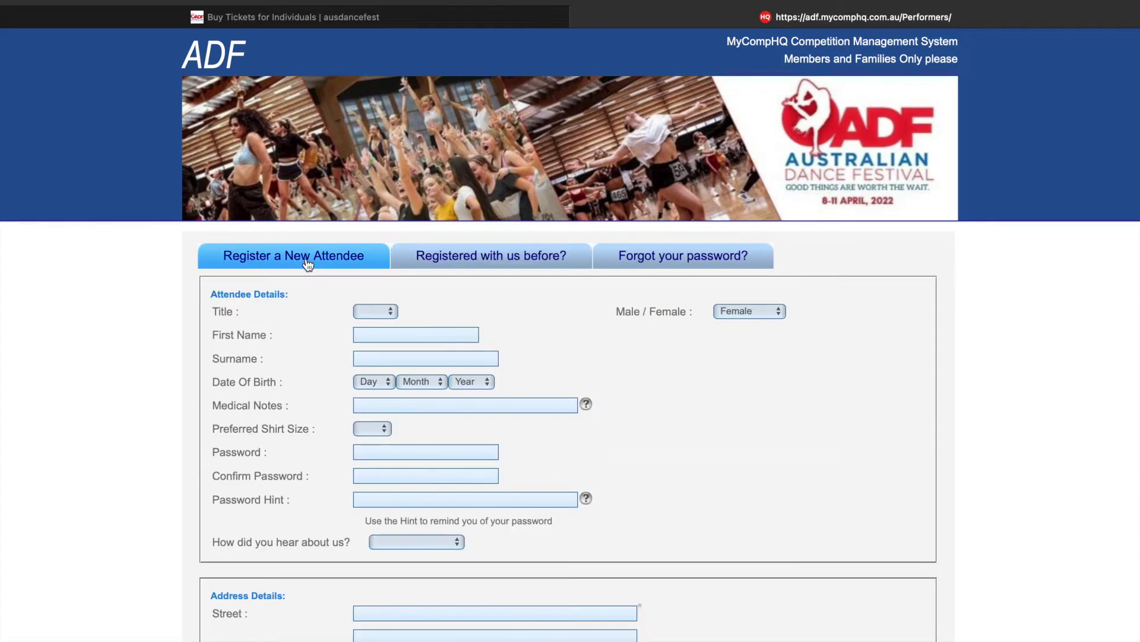
- Autofill the attendee's first name and surname
scroll(306, 347, "down", 5)
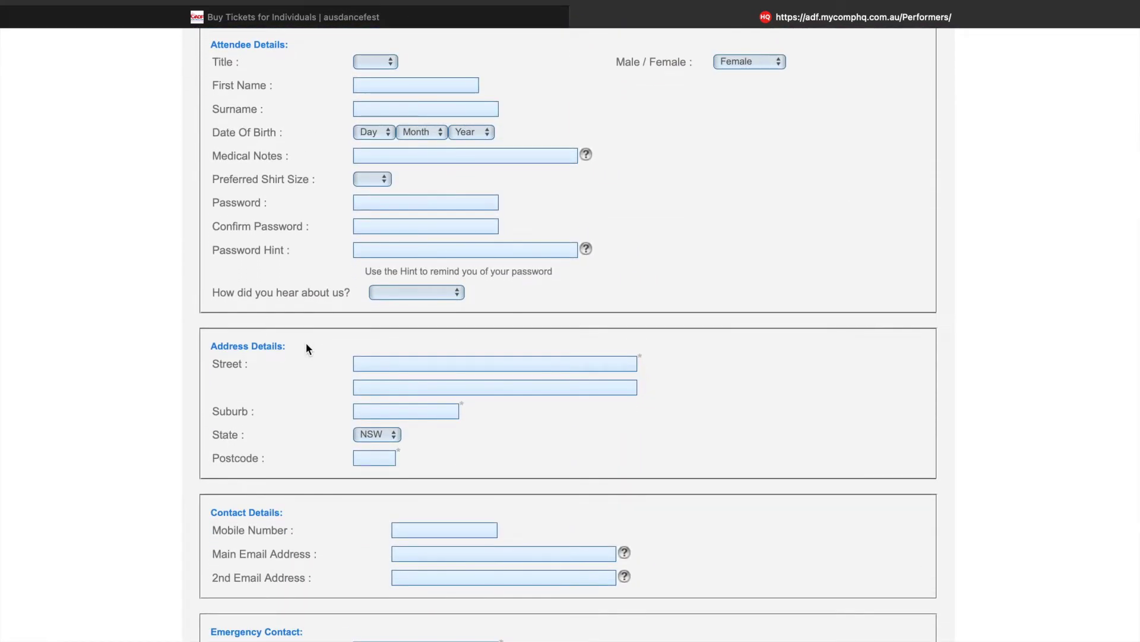
left_click(408, 84)
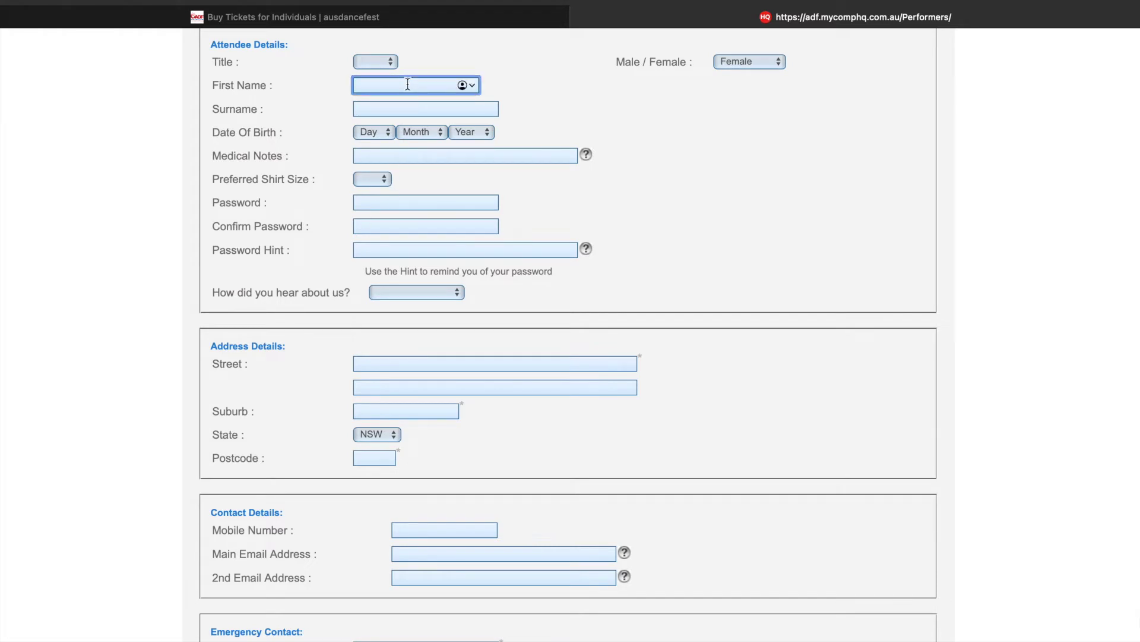
left_click(545, 135)
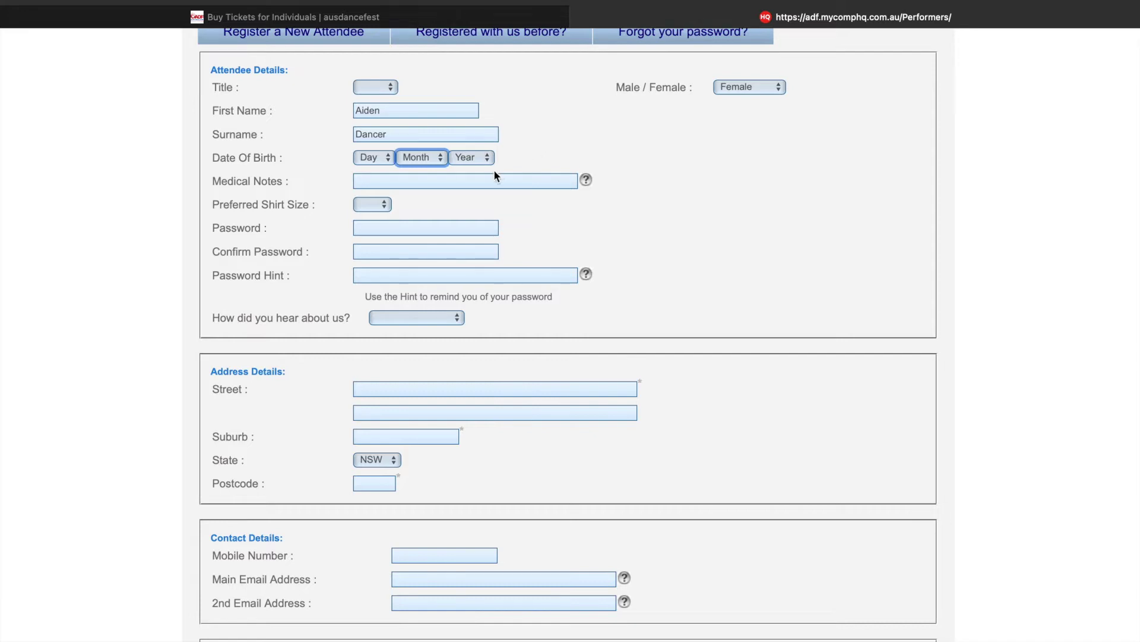
- Set the date of birth to 1 Jan 1977
left_click(379, 158)
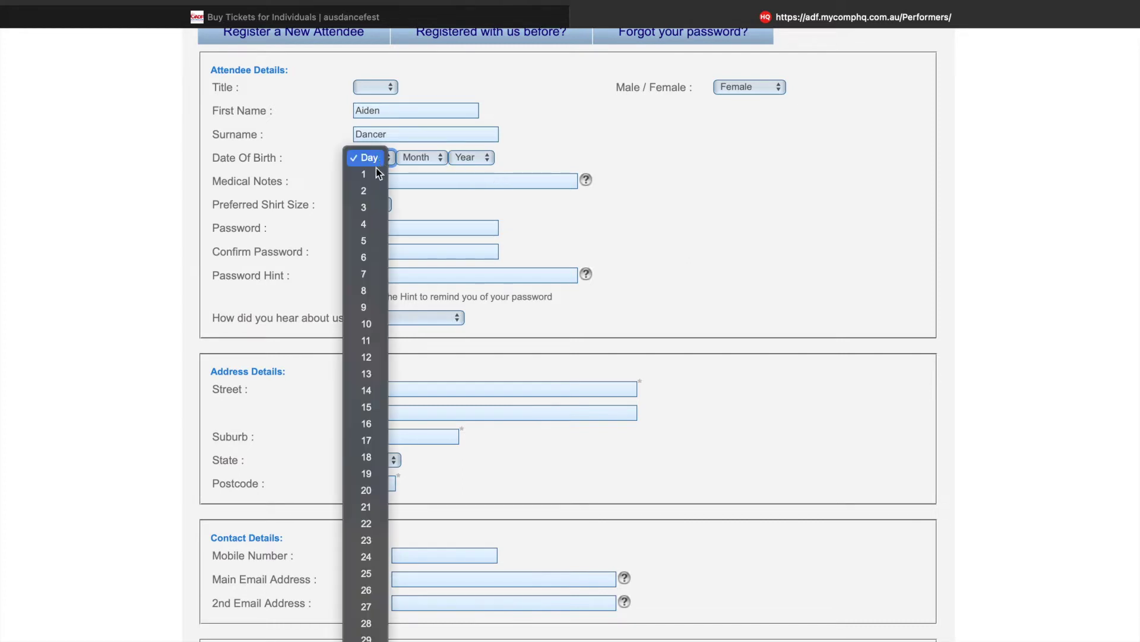
left_click(377, 176)
left_click(417, 157)
left_click(419, 176)
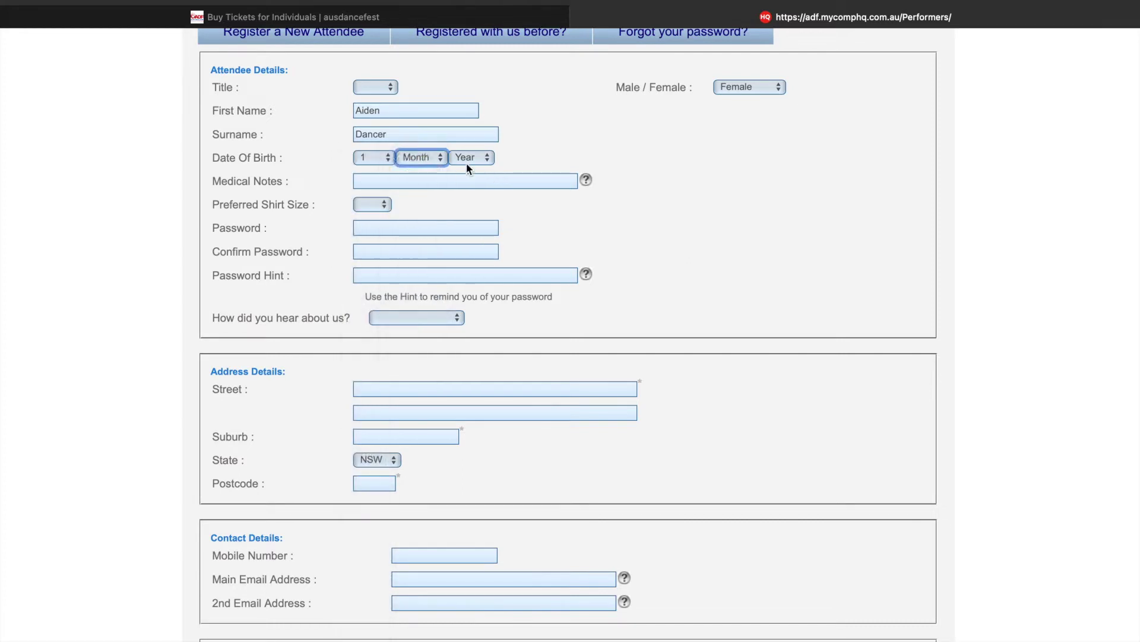
left_click(466, 162)
scroll(469, 156, "up", 10)
scroll(474, 149, "up", 3)
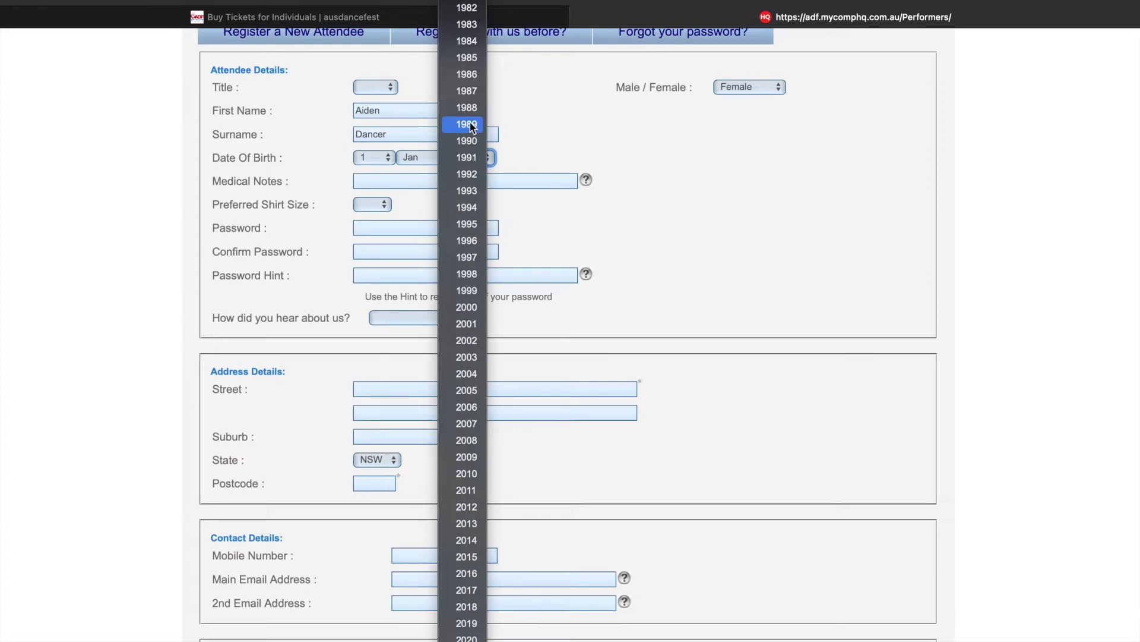
scroll(468, 92, "up", 6)
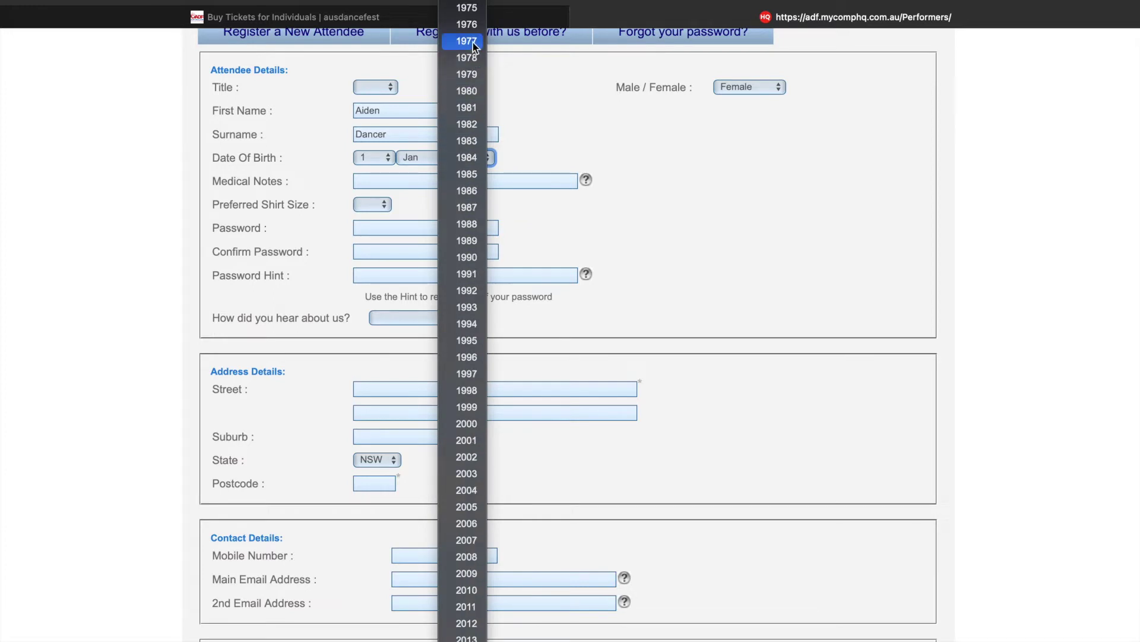
left_click(469, 89)
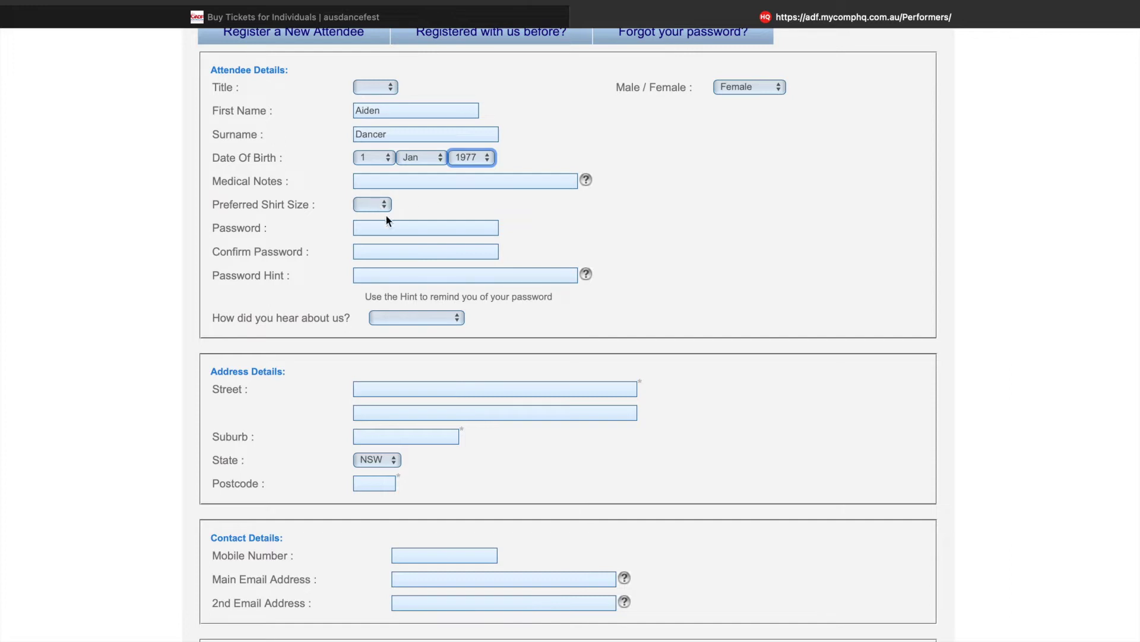
- Decline the suggested strong password and enter the attendee's own password
left_click(395, 229)
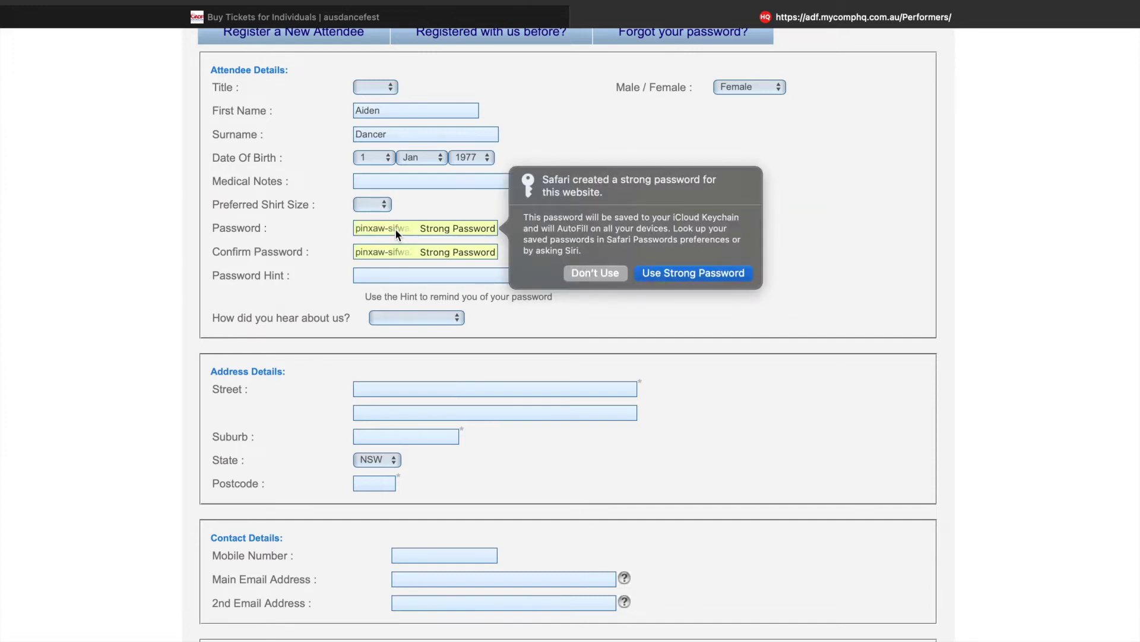
left_click(596, 273)
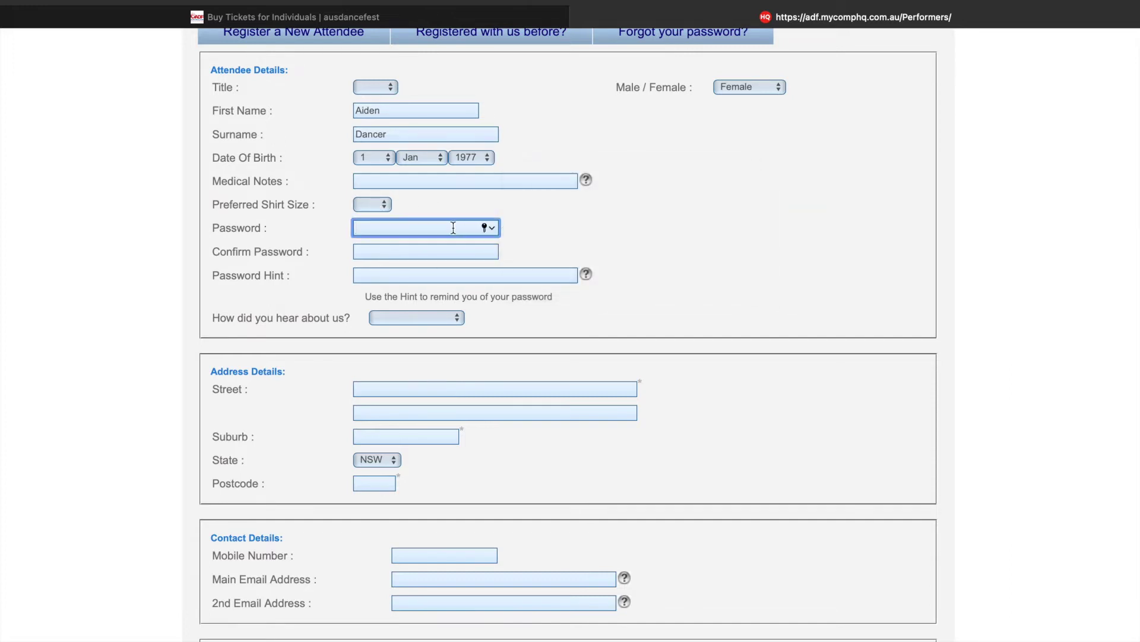
type("••••••••")
key("Tab")
type("••••••••")
scroll(505, 309, "down", 3)
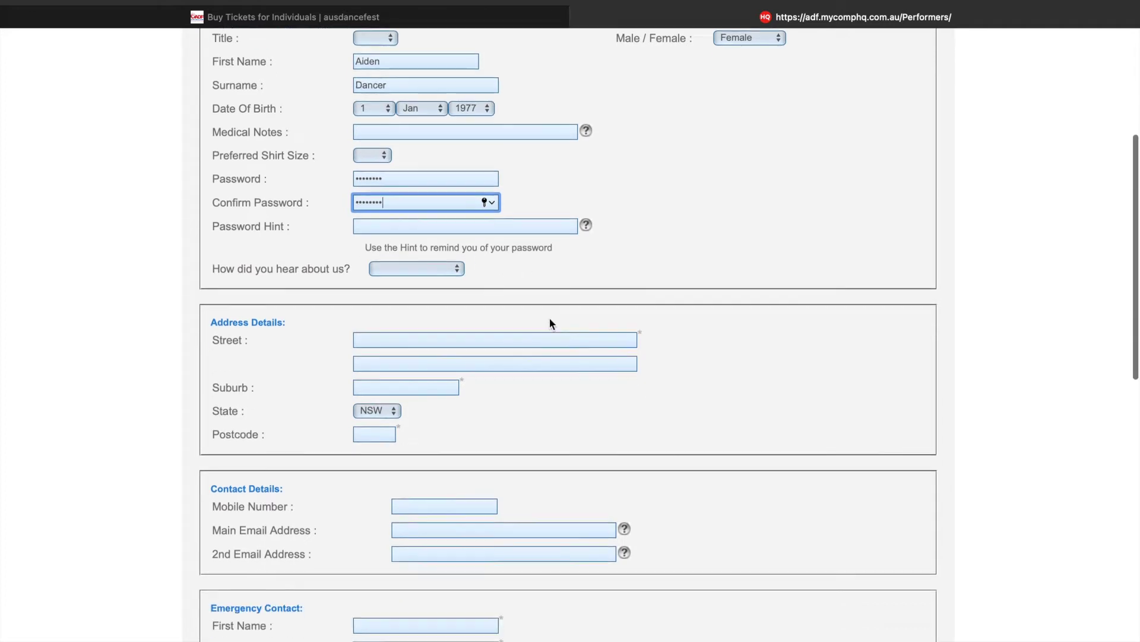
- Choose Been Before as the how-did-you-hear-about-us answer
left_click(405, 234)
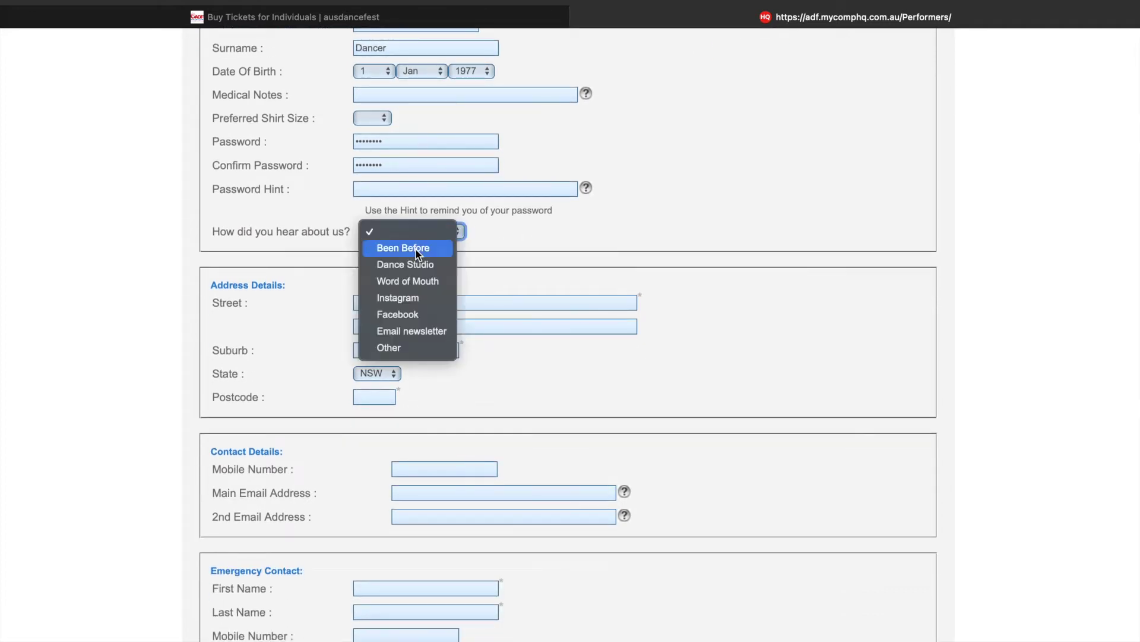
left_click(416, 249)
scroll(518, 259, "down", 2)
scroll(519, 258, "down", 3)
- Fill in the attendee's street, suburb and postcode
left_click(501, 149)
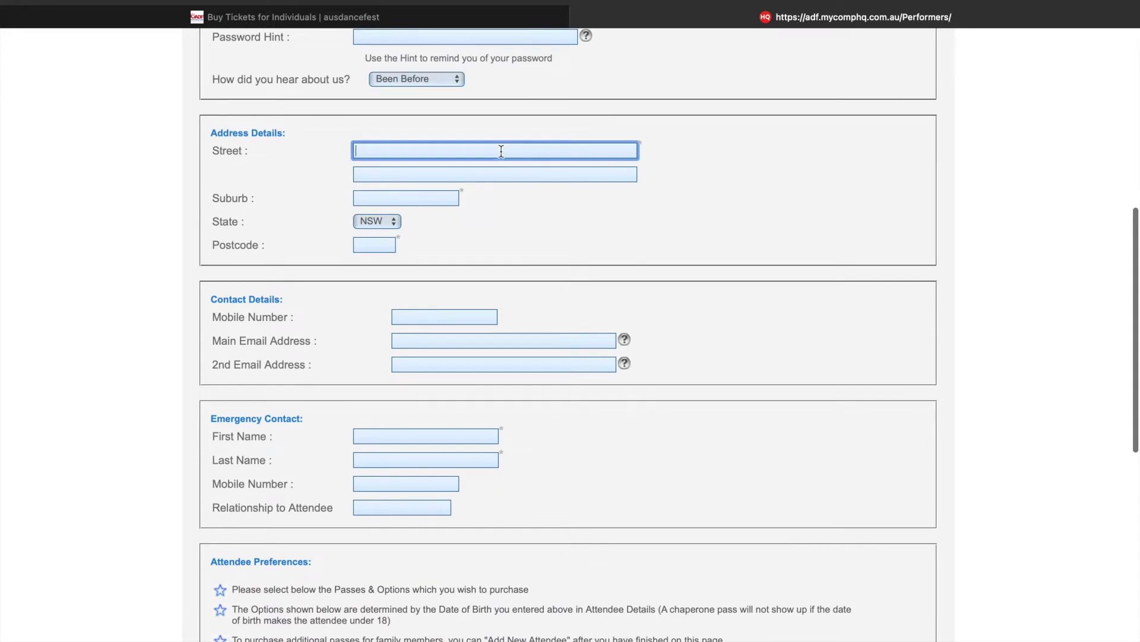
type("Quay Centre")
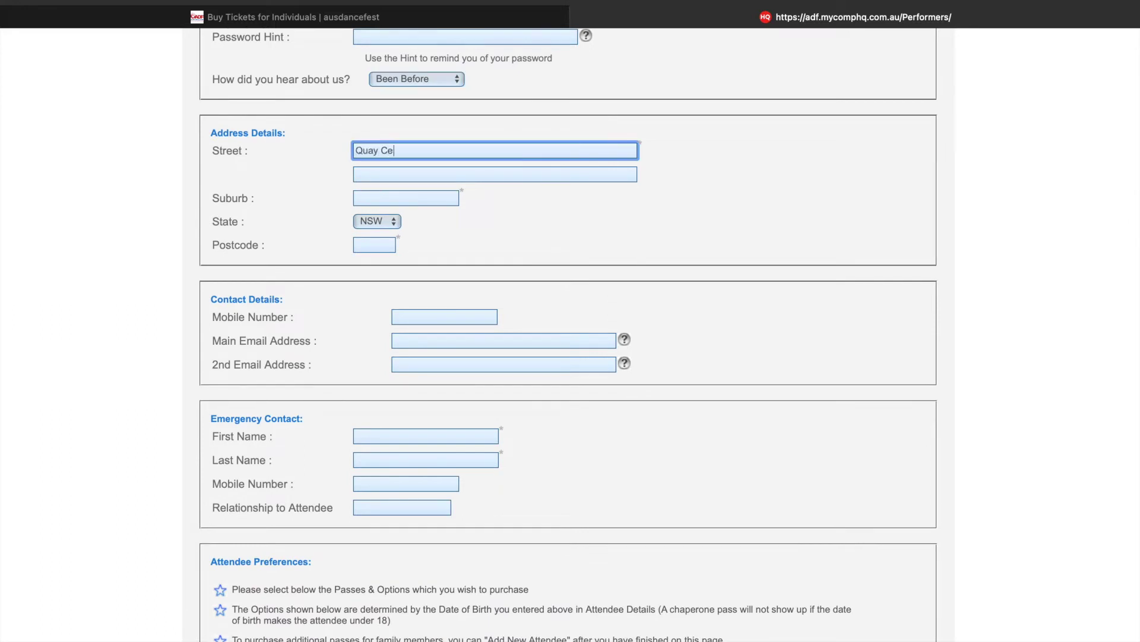
key("Tab")
key("Tab")
type("Homebush")
key("Tab")
type("2000")
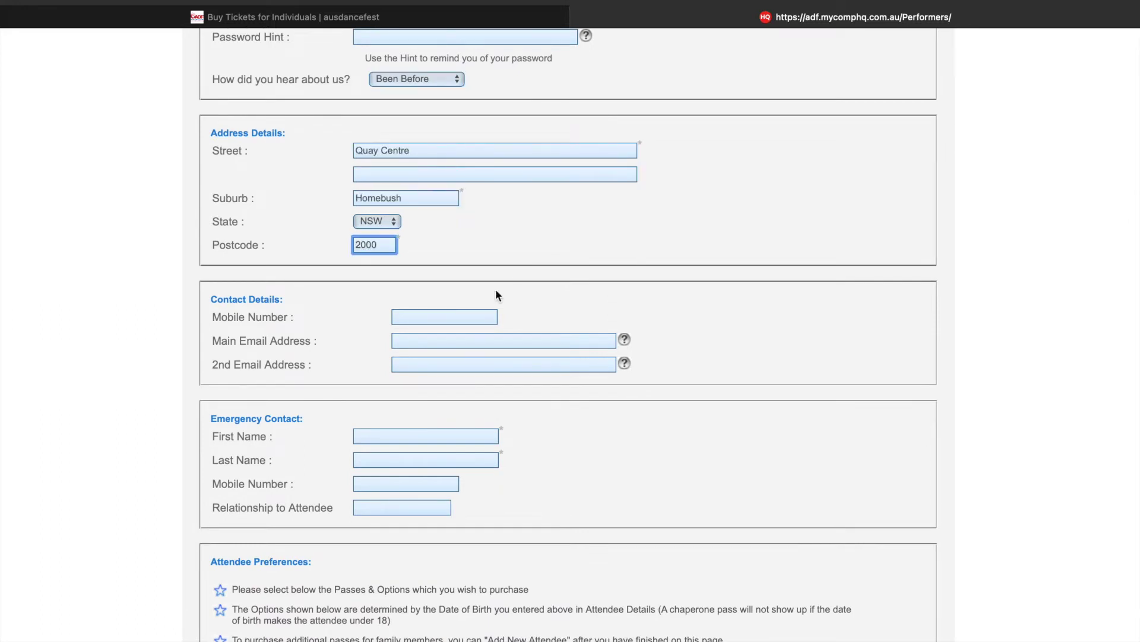
- Enter the mobile number, main e-mail and the emergency contact's first name
left_click(472, 315)
type("0400000000")
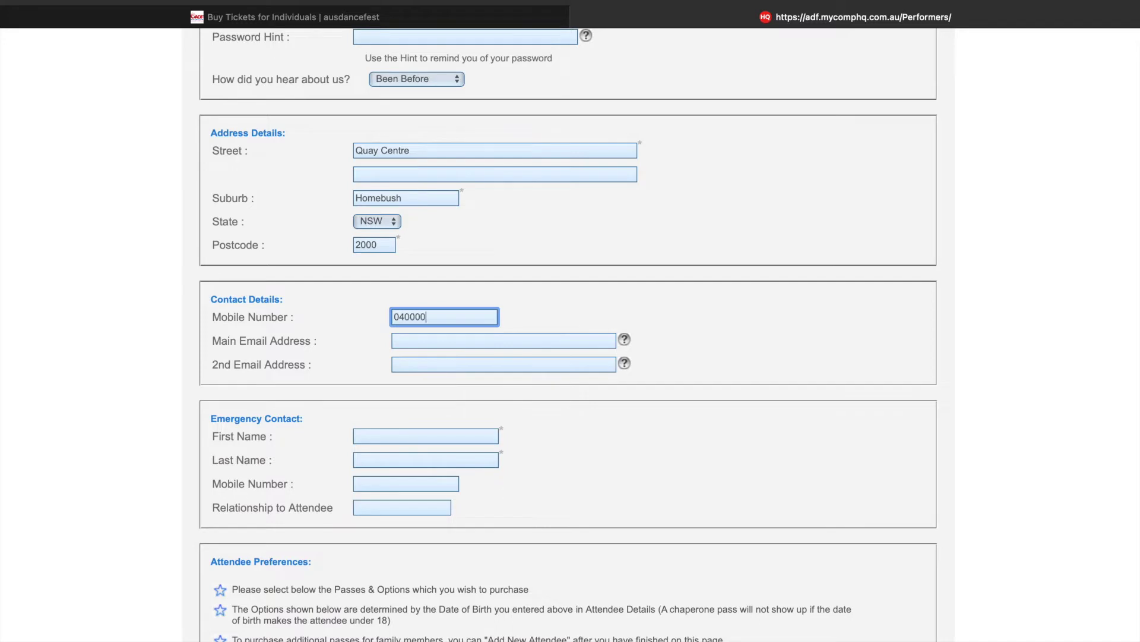
key("Tab")
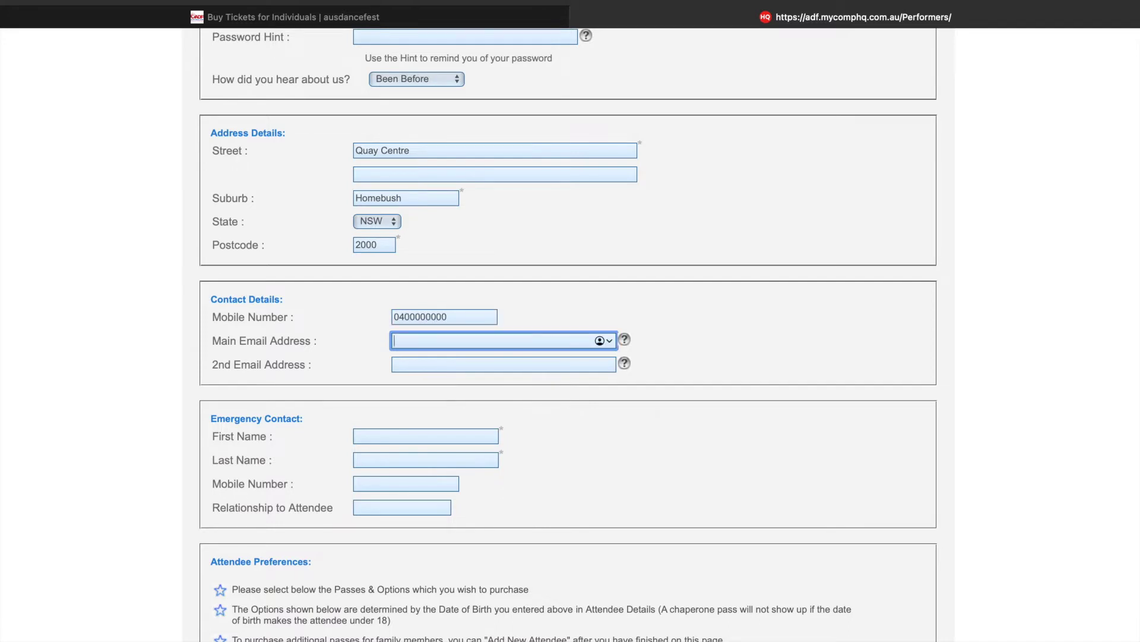
scroll(411, 425, "down", 3)
left_click(433, 327)
type("Neil")
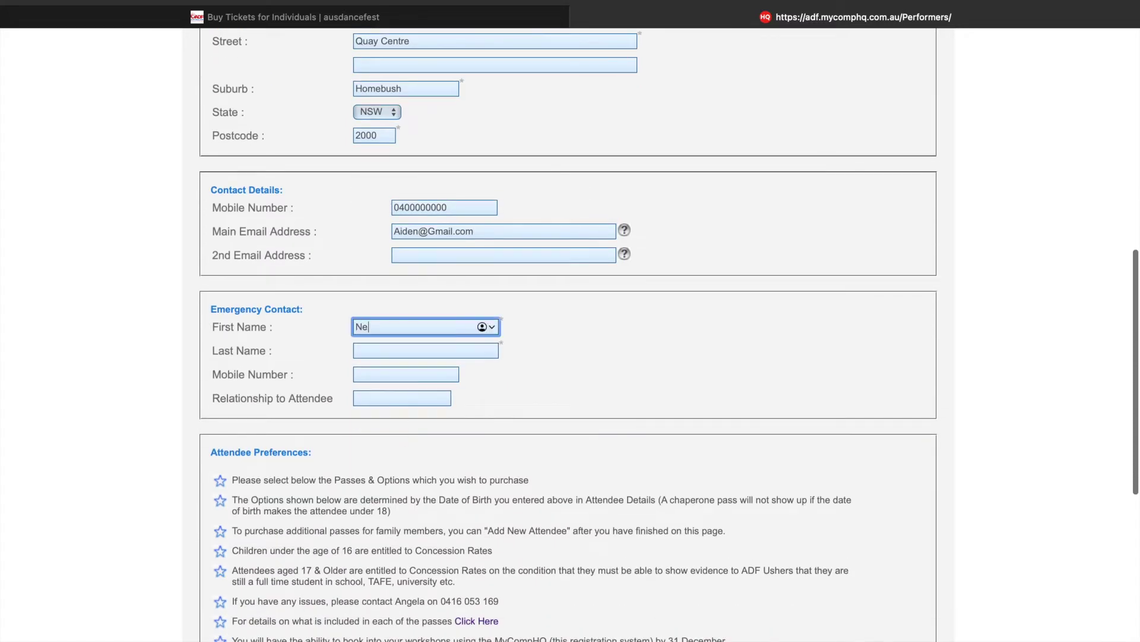
scroll(418, 334, "down", 10)
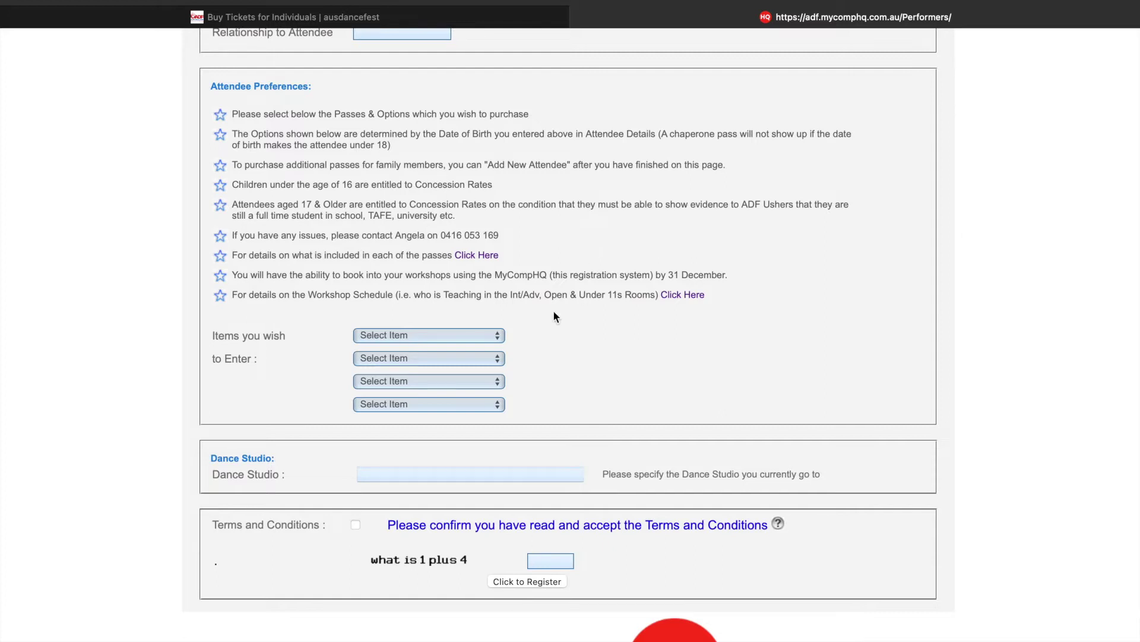
- Select Weekend Pass Adult - $320 as first item and enter dance studio 'Studio'
left_click(468, 335)
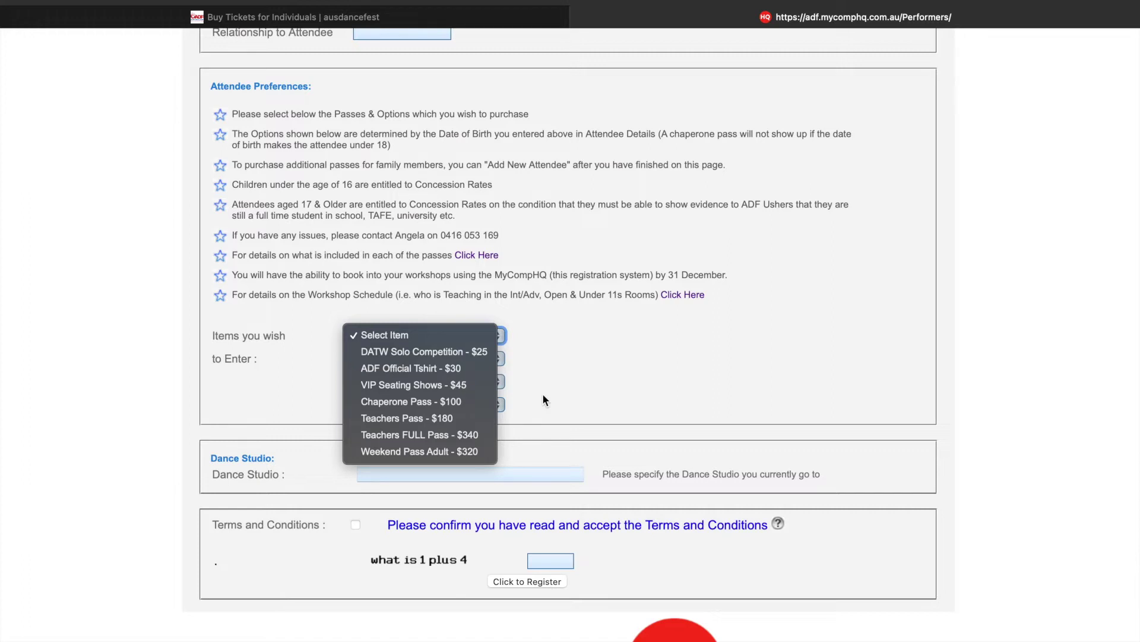
left_click(430, 452)
scroll(404, 404, "down", 3)
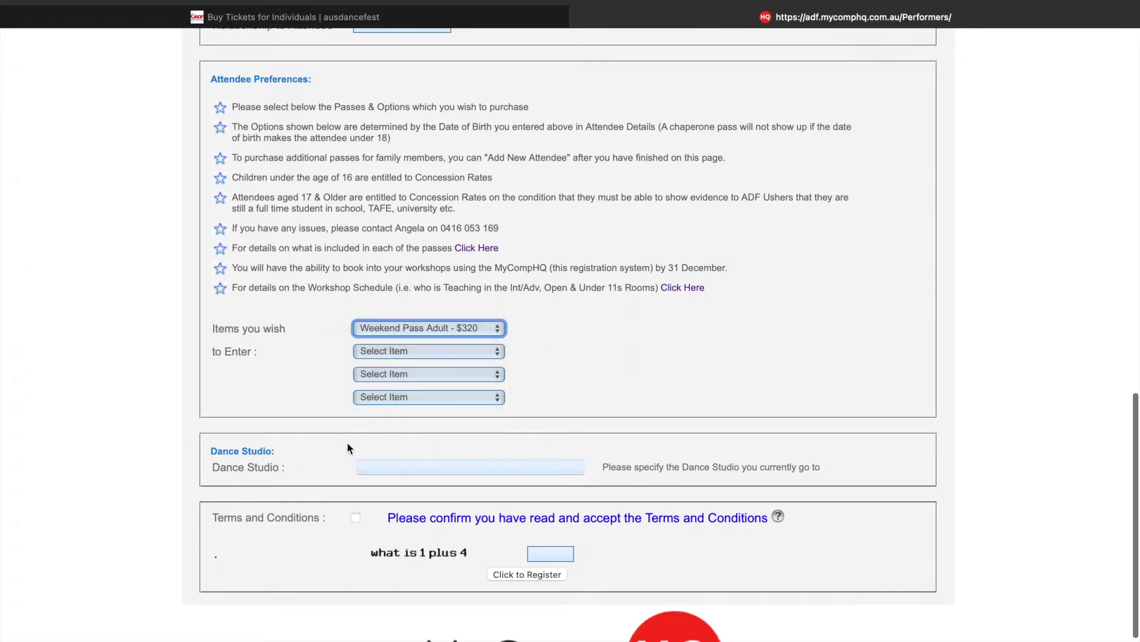
left_click(399, 382)
type("S")
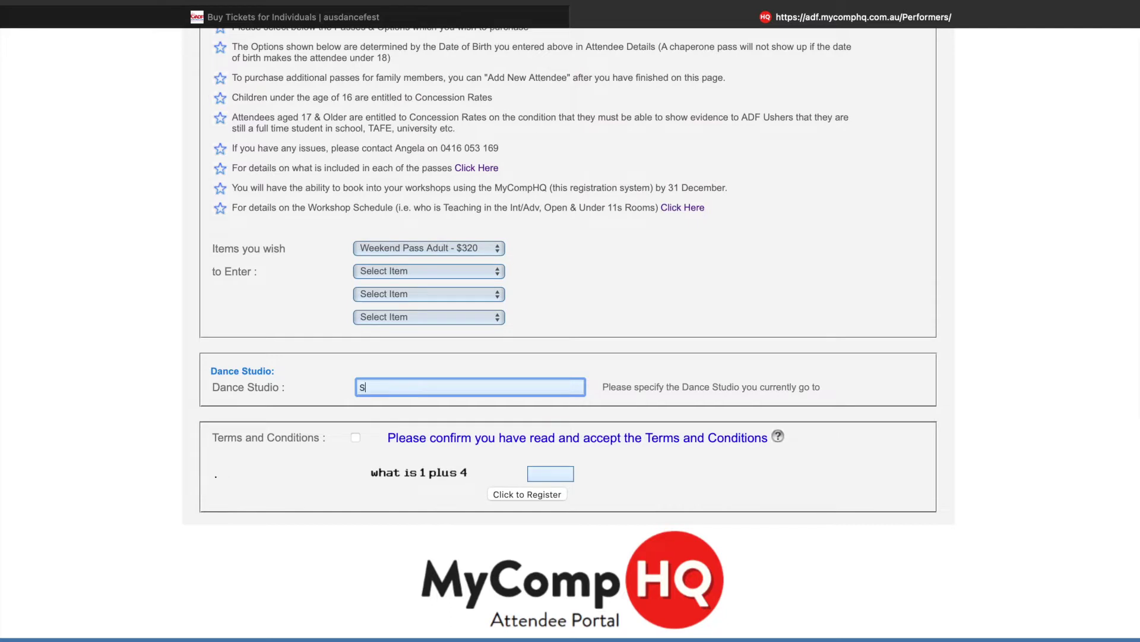
type("tudio")
left_click(637, 440)
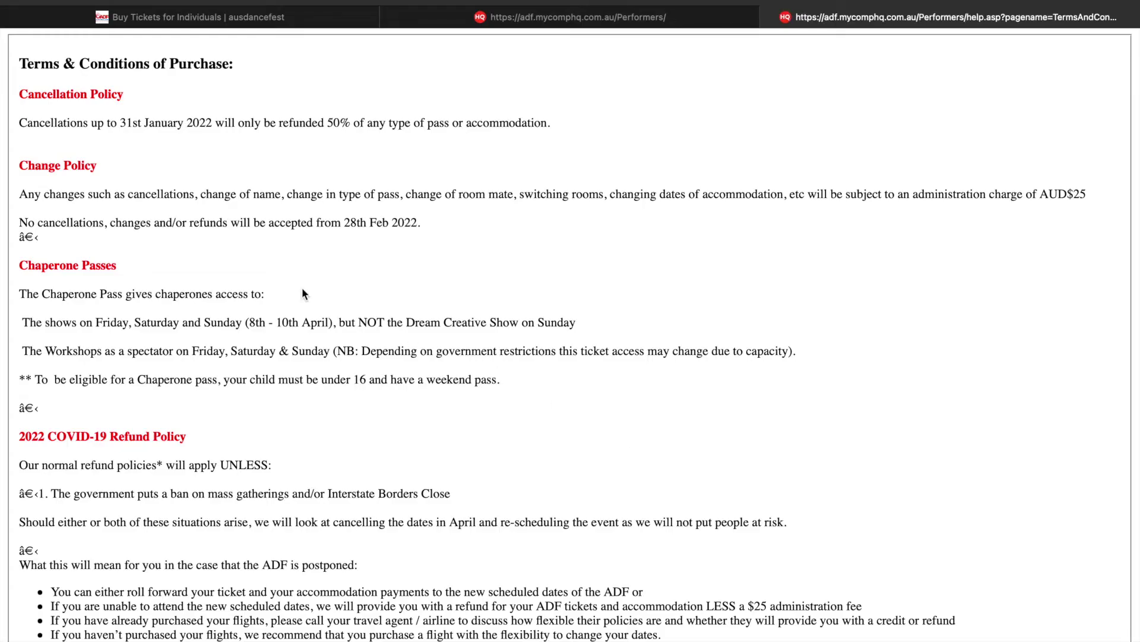
- Read through the Terms and Conditions of Purchase and return to registration
scroll(268, 277, "down", 1)
scroll(269, 282, "down", 10)
scroll(269, 283, "up", 3)
scroll(268, 282, "up", 8)
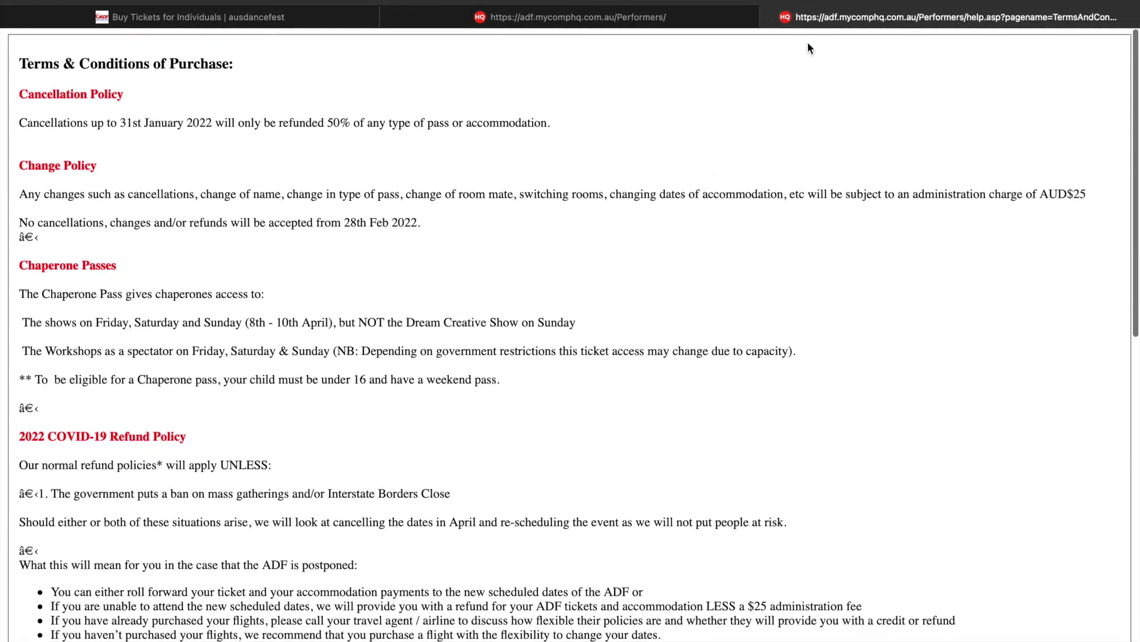
left_click(770, 18)
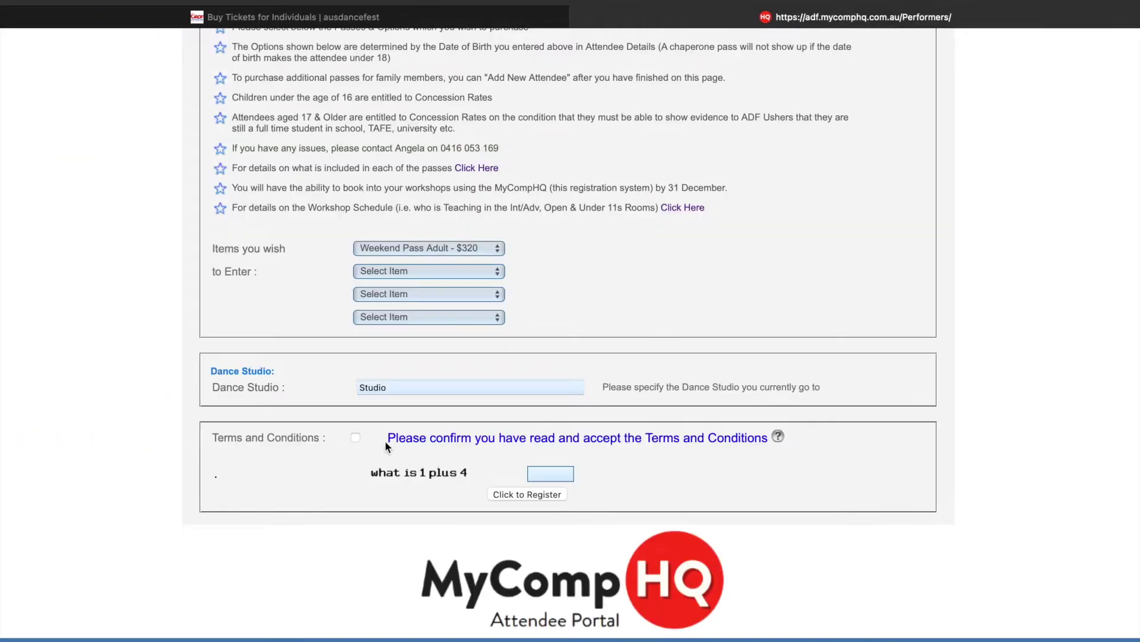
- Answer the check question with 5, submit the registration, and decline saving the password
left_click(549, 472)
type("5")
left_click(508, 493)
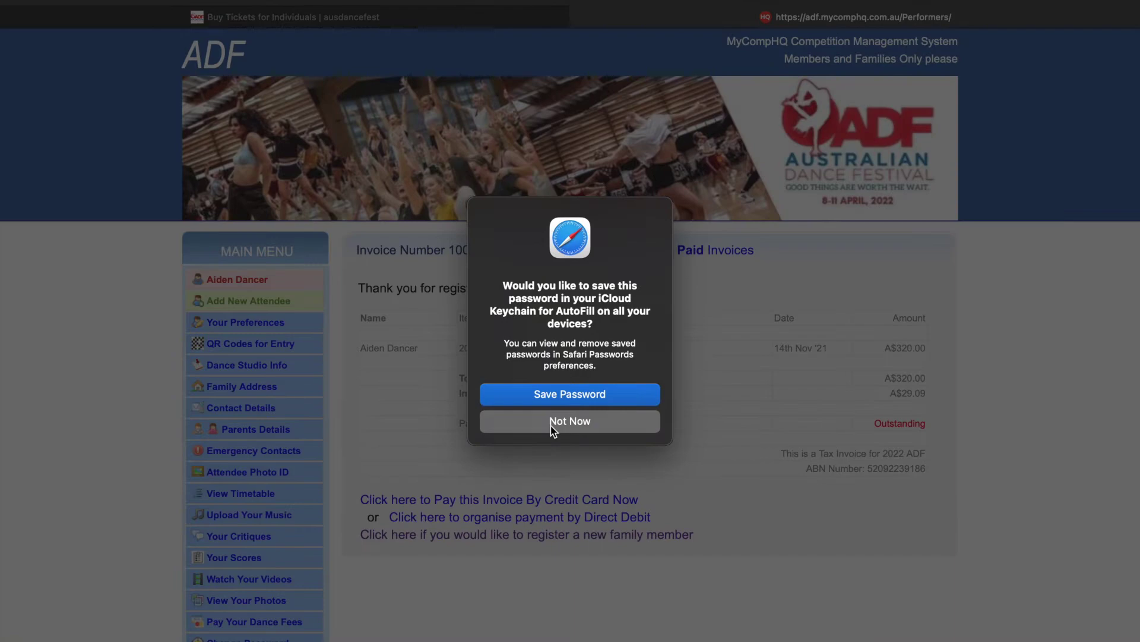
left_click(551, 423)
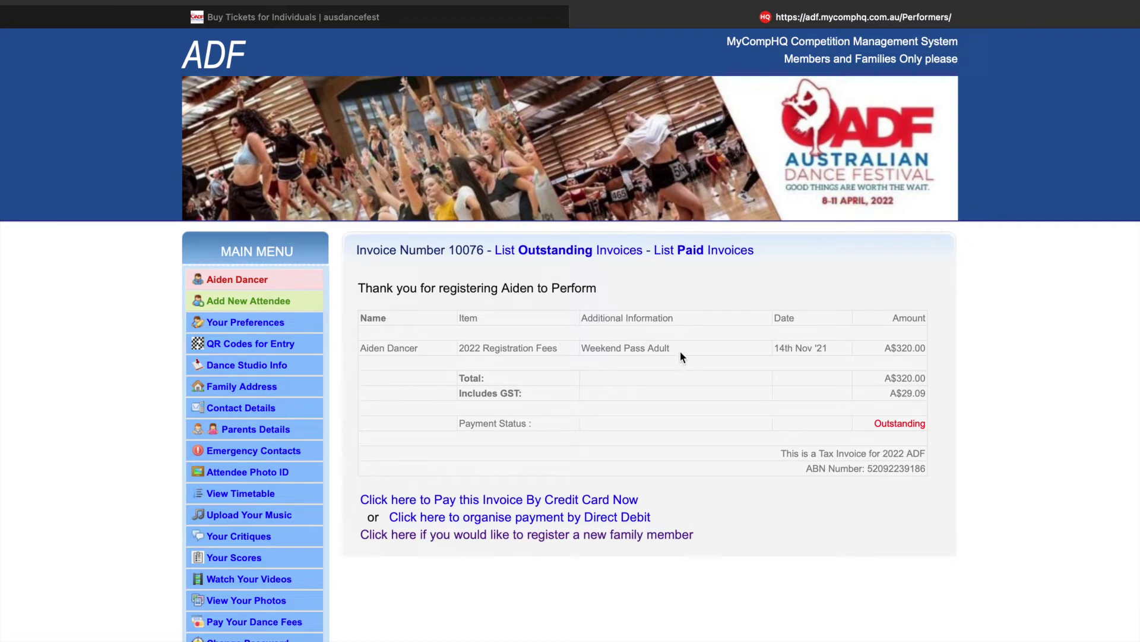
left_click_drag(850, 365, 929, 372)
left_click(930, 367)
scroll(929, 365, "down", 3)
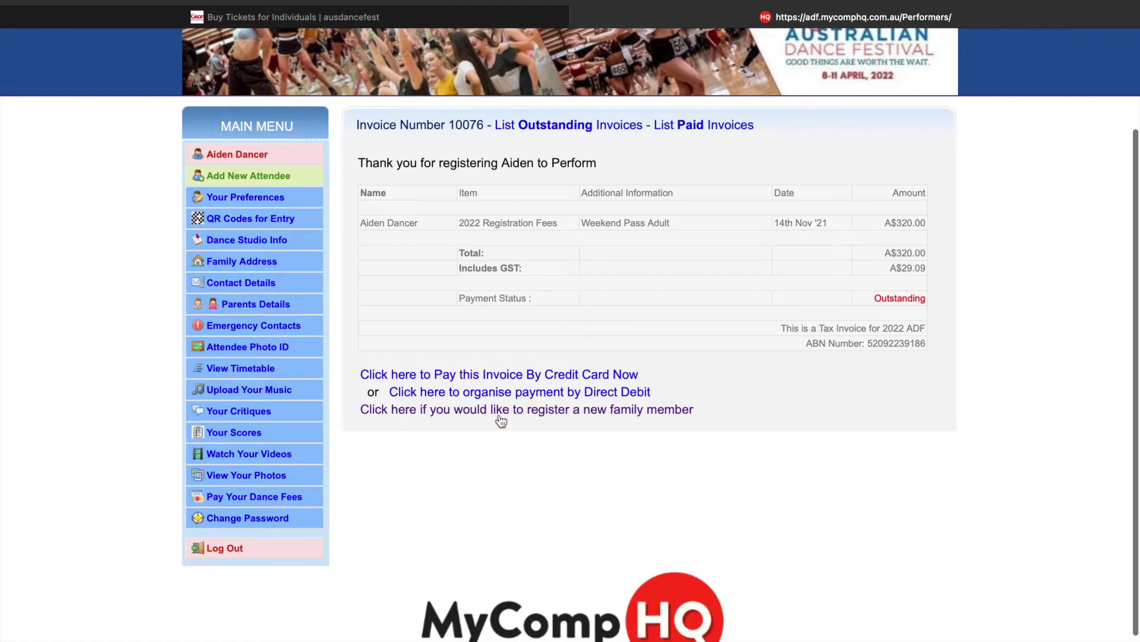
scroll(498, 432, "up", 2)
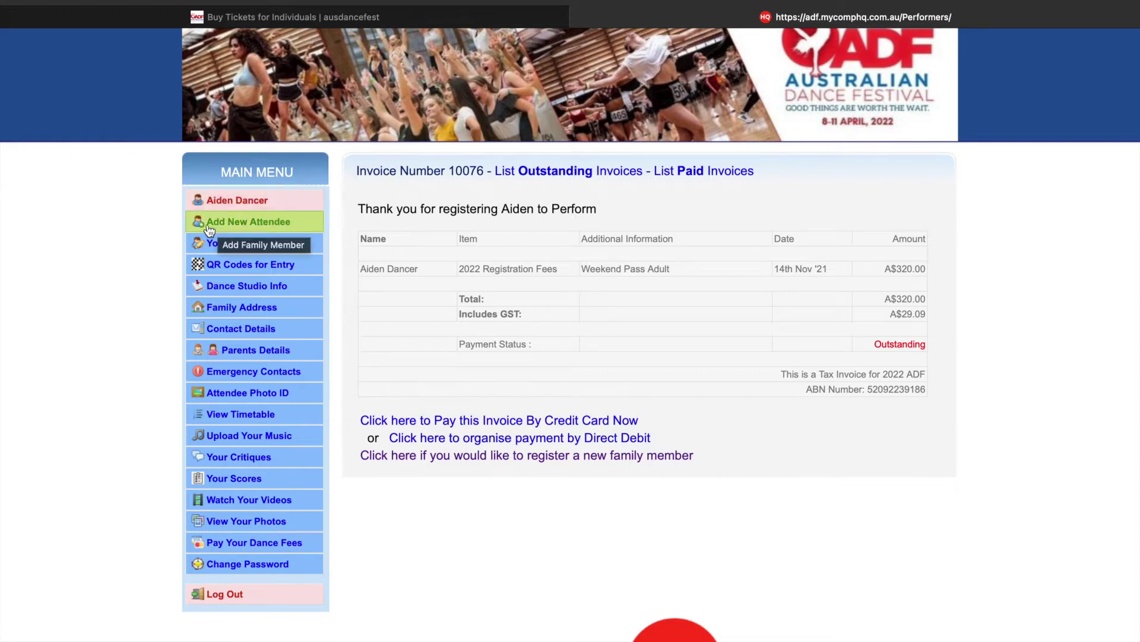
- Add a new family member titled Miss and enter her first name
left_click(265, 228)
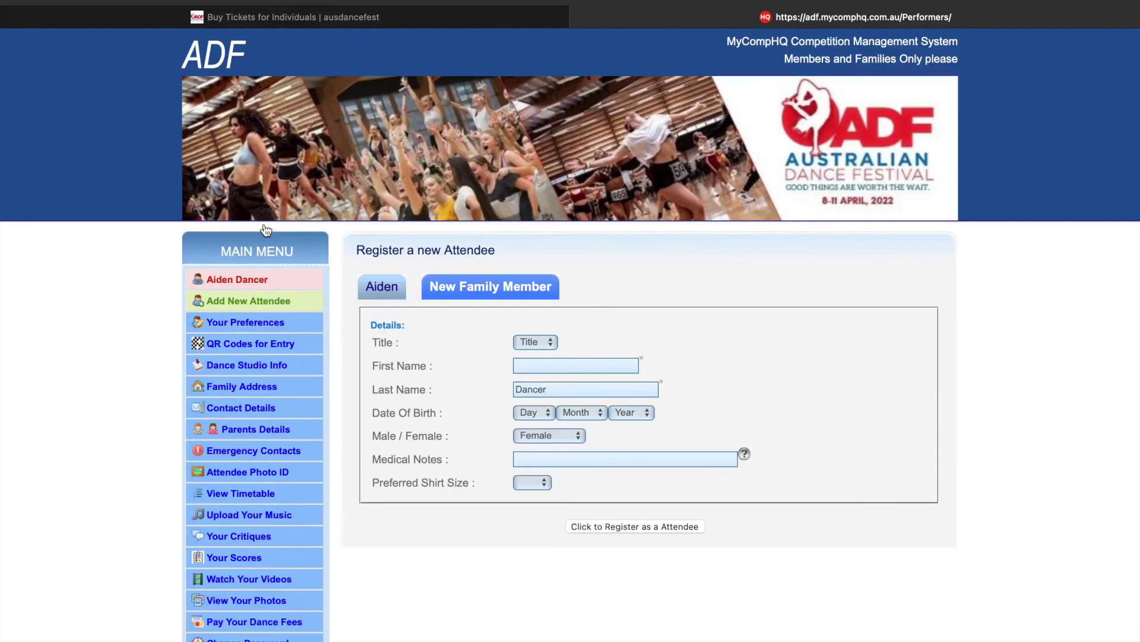
left_click(536, 341)
left_click(530, 404)
left_click(565, 365)
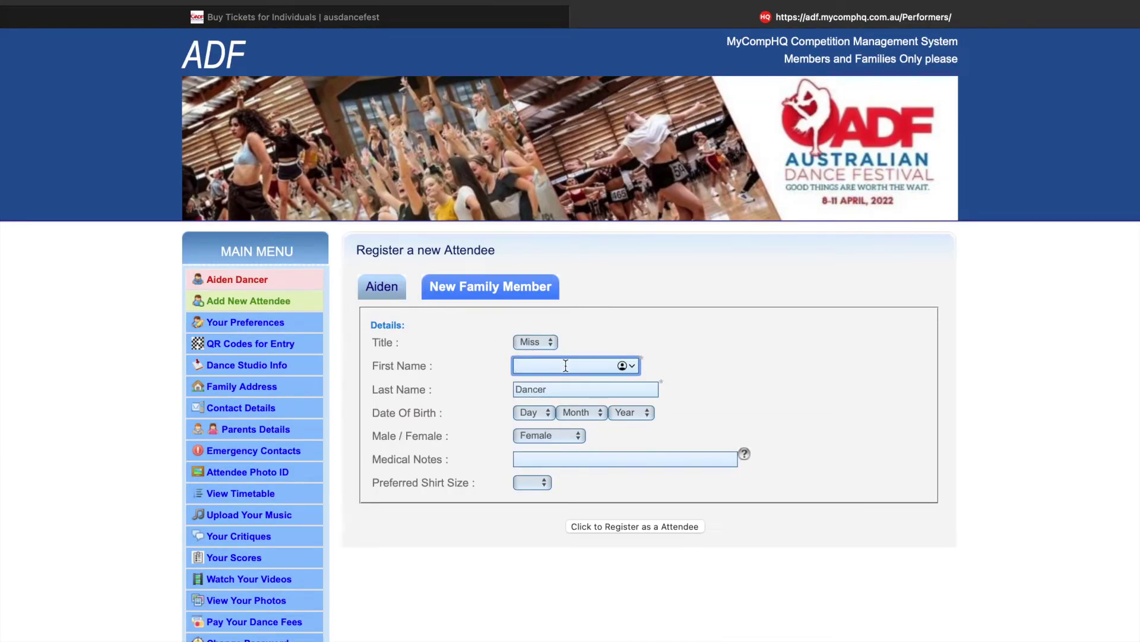
type("Kayla")
- Set her birth date to 2 Jan 2010 and register her as an attendee
left_click(534, 413)
left_click(529, 445)
left_click(582, 412)
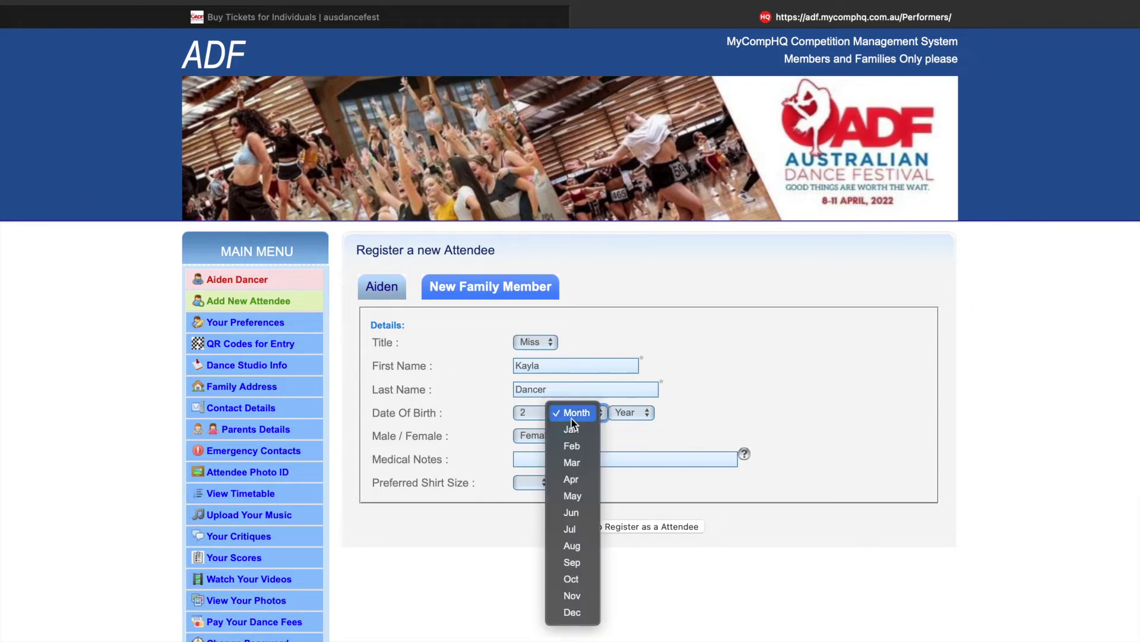
left_click(573, 428)
left_click(631, 412)
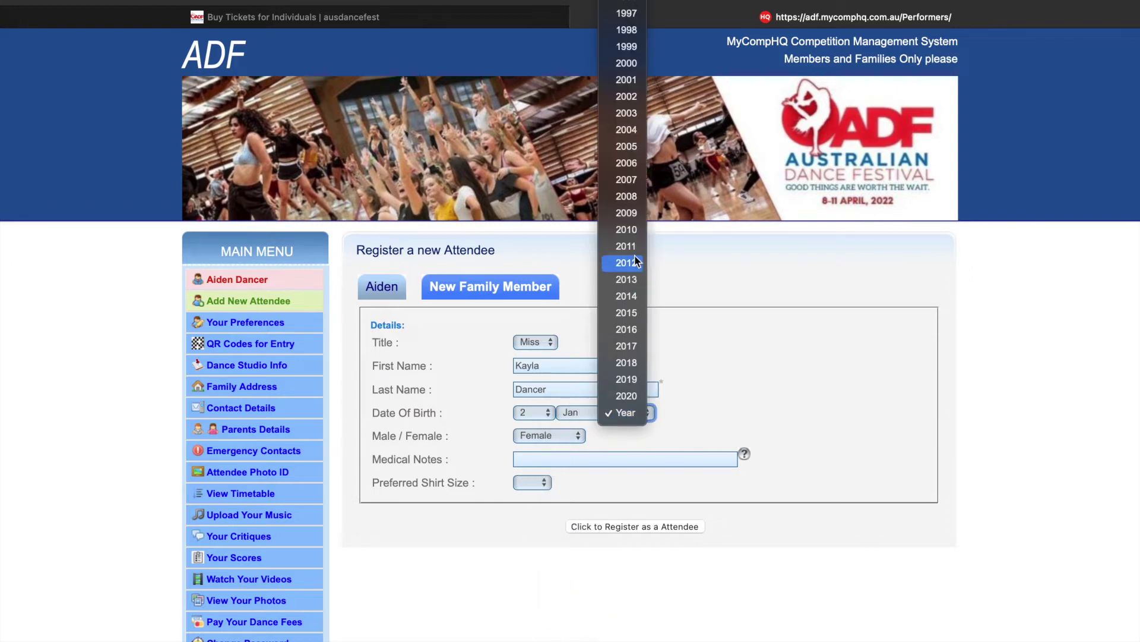
left_click(633, 230)
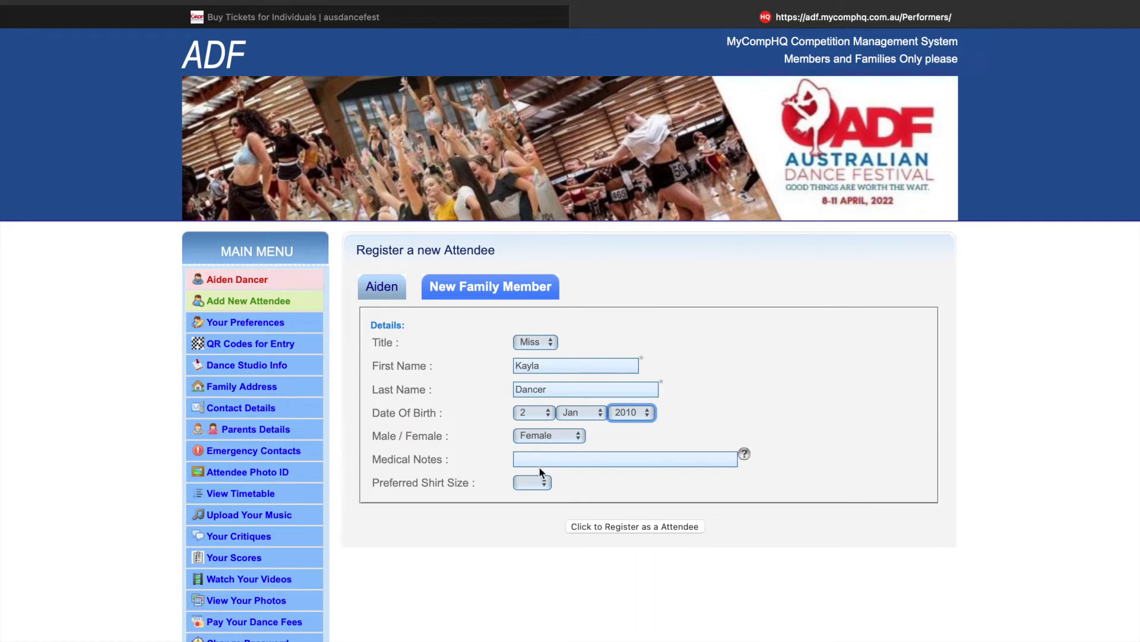
left_click(605, 525)
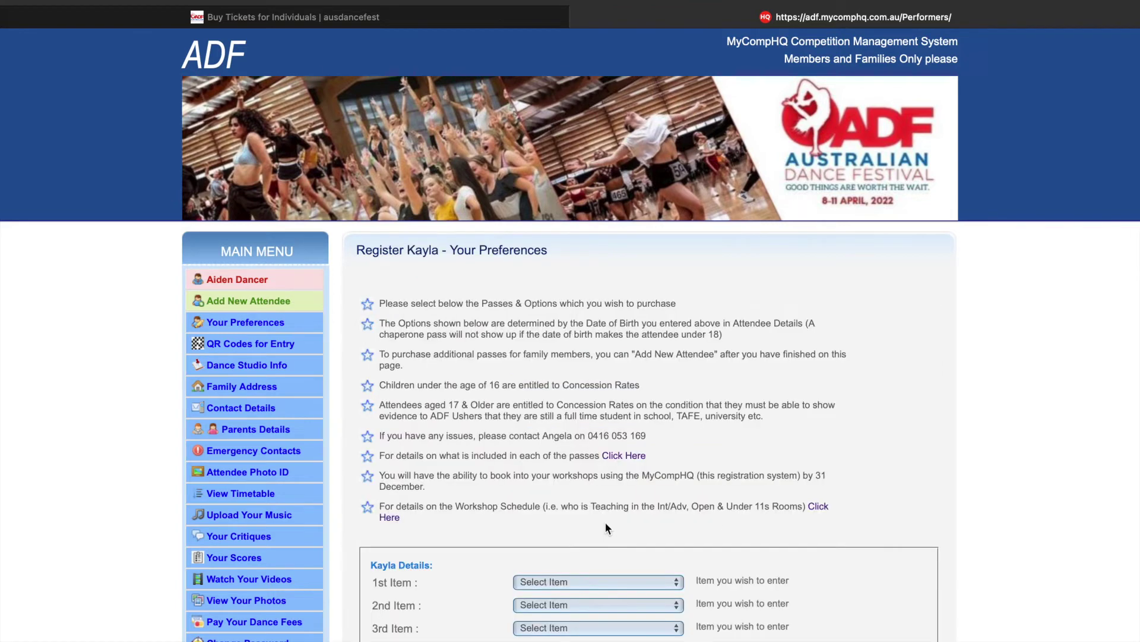
- Pick Weekend Pass Concession - $270 as 1st item and DATW Solo Competition - $25 as 2nd
scroll(605, 522, "down", 2)
scroll(605, 522, "down", 3)
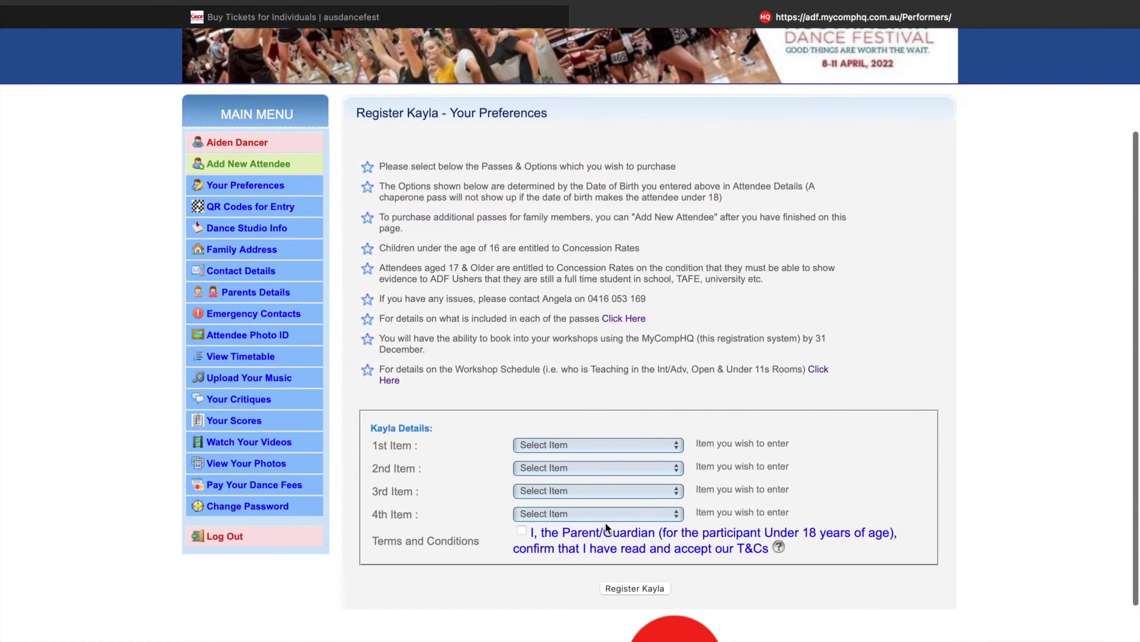
left_click(613, 447)
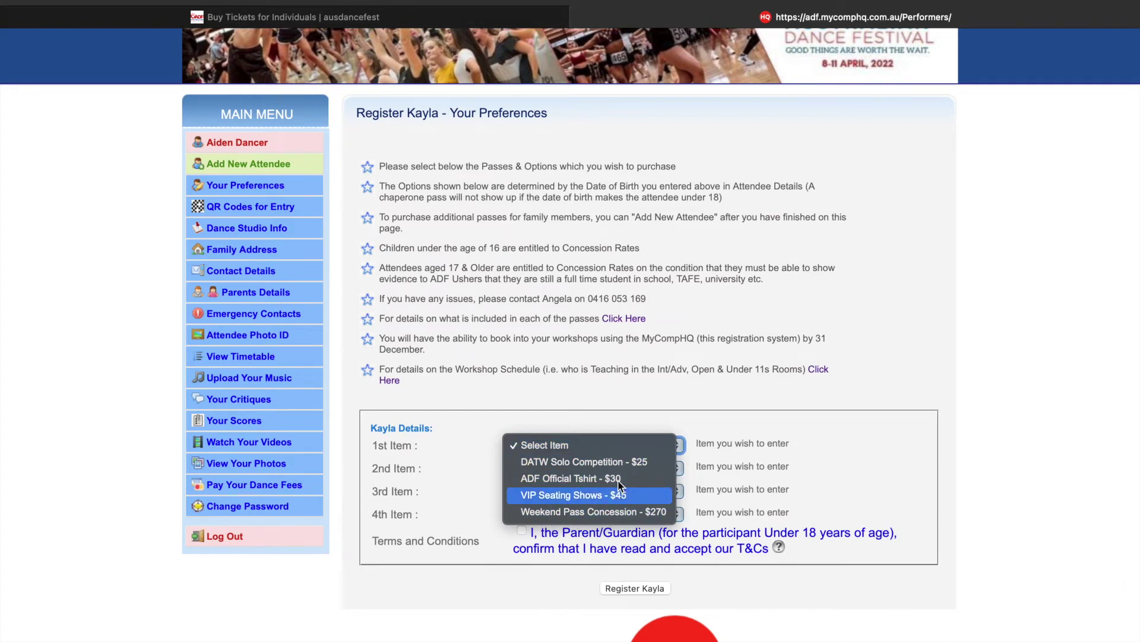
left_click(589, 512)
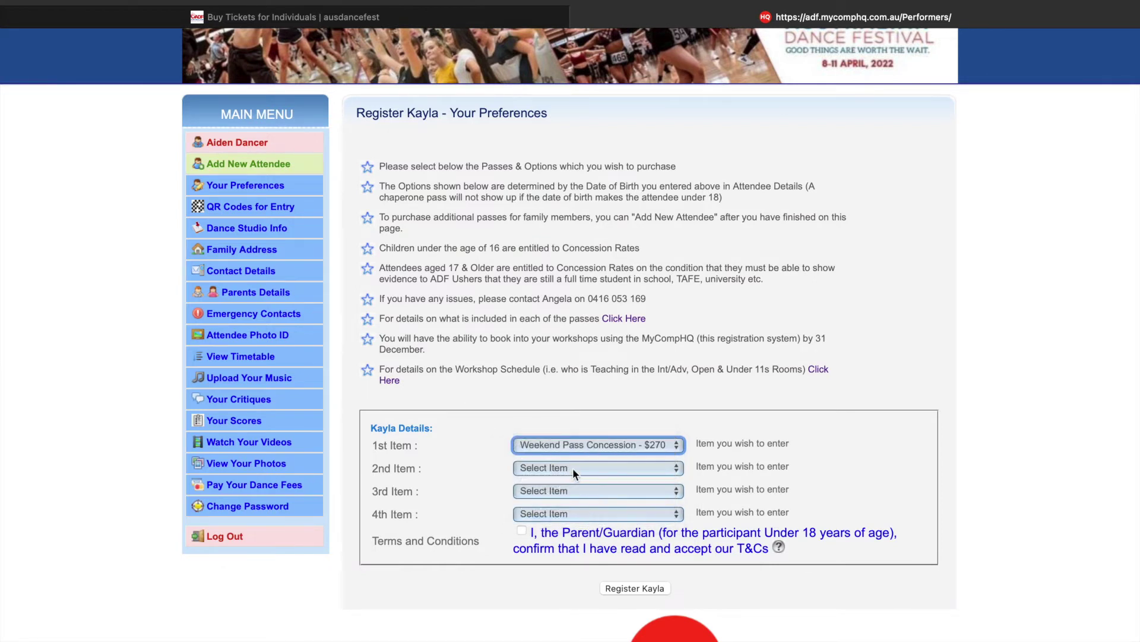
left_click(573, 468)
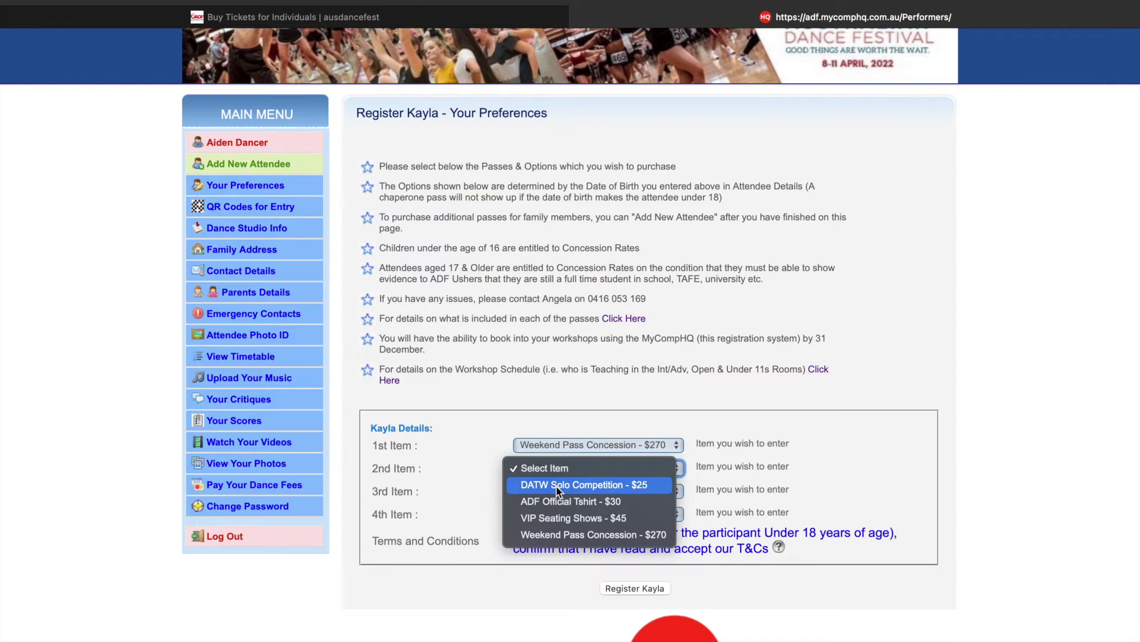
left_click(557, 487)
- Accept the parent/guardian T&Cs, register, and finish to view the A$615.00 invoice
left_click(523, 530)
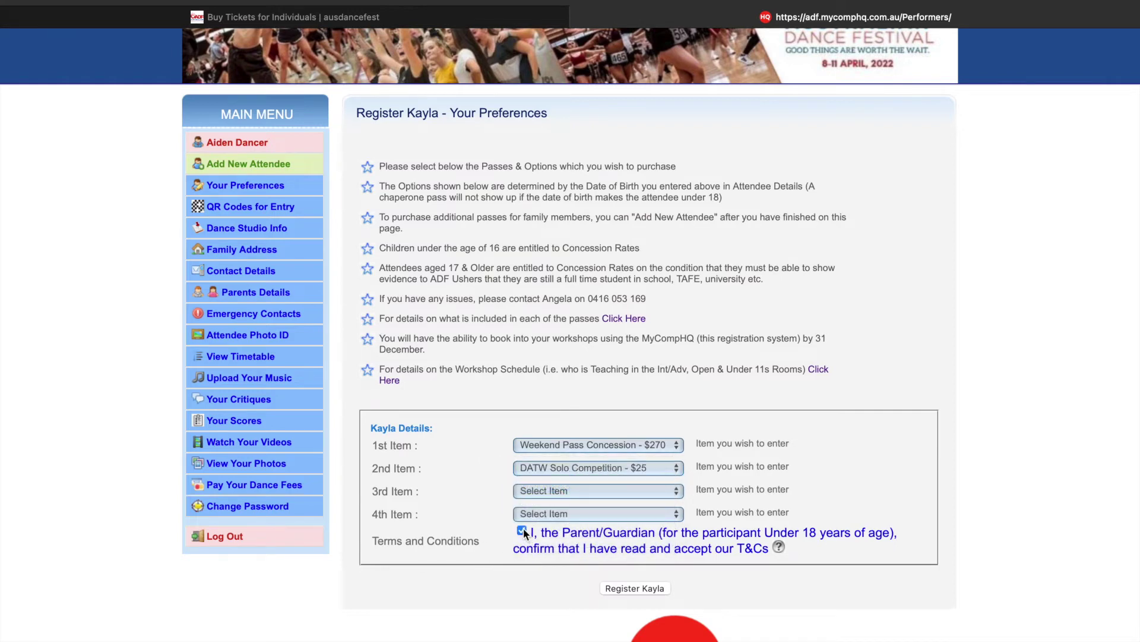
left_click(650, 589)
left_click(645, 357)
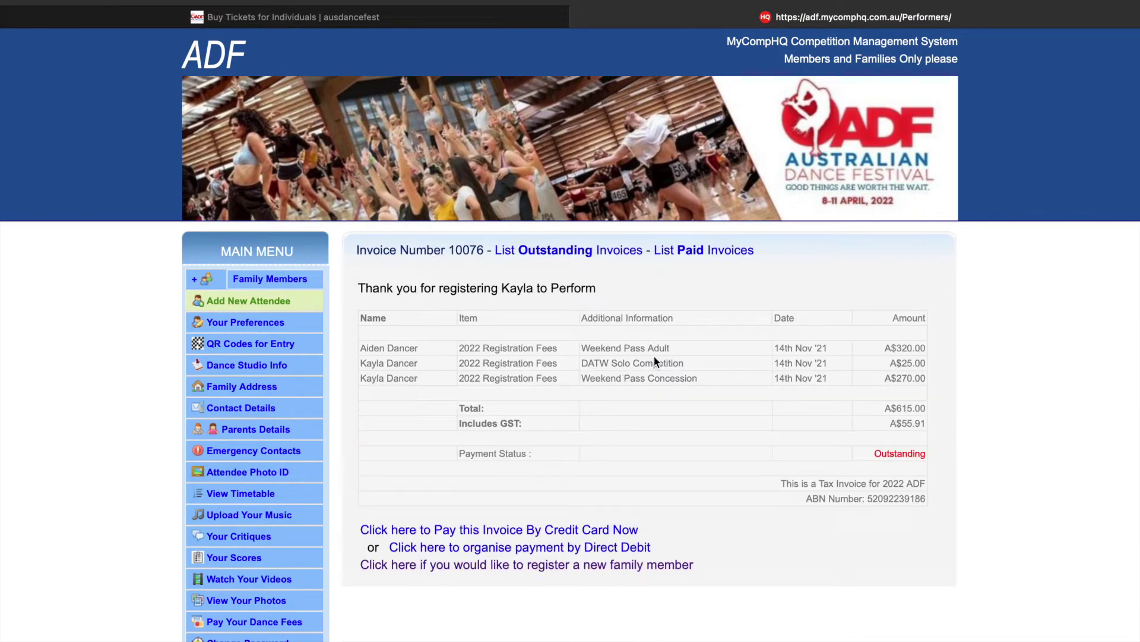
left_click_drag(386, 349, 707, 380)
left_click(707, 380)
scroll(152, 327, "down", 3)
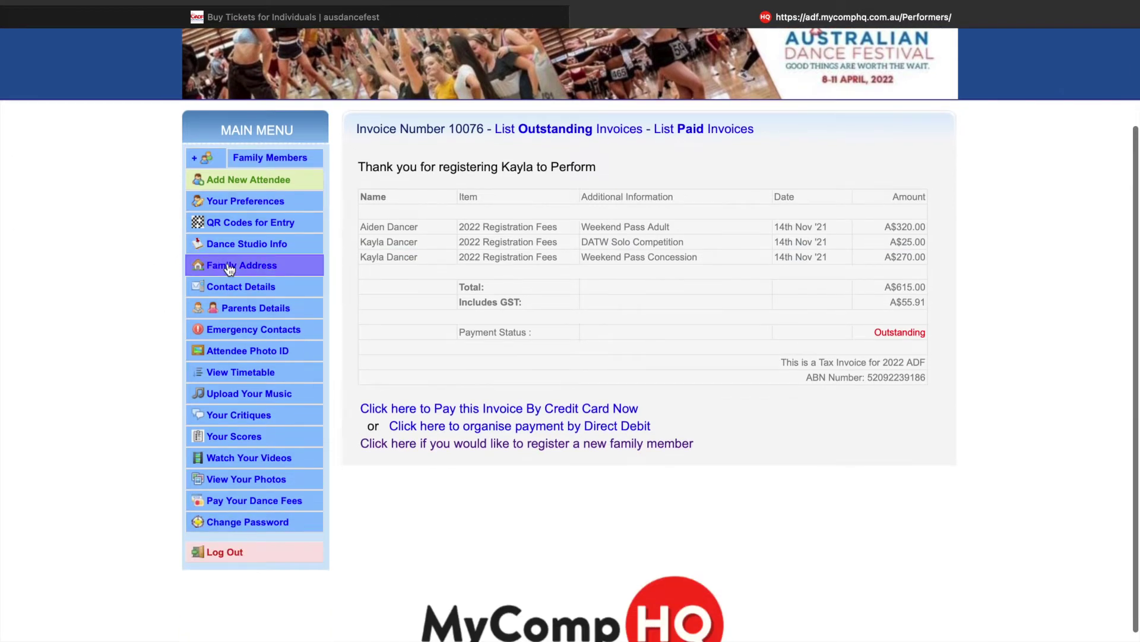
- Check the family address, contact, parent and emergency contact pages, then the entry QR codes
left_click(230, 269)
left_click(290, 416)
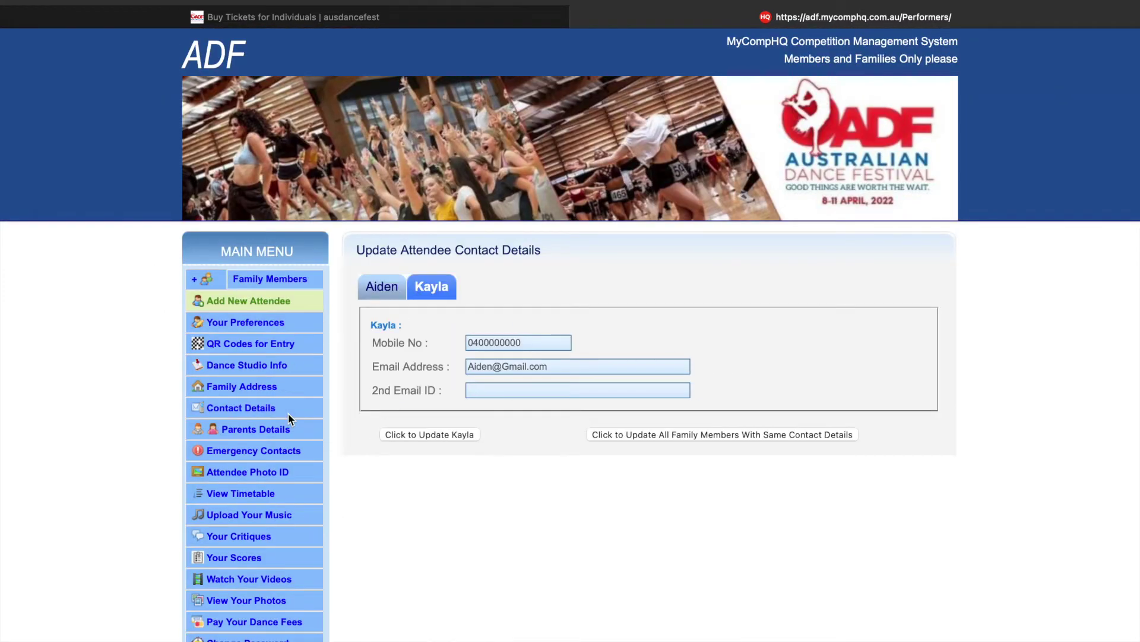
left_click(296, 434)
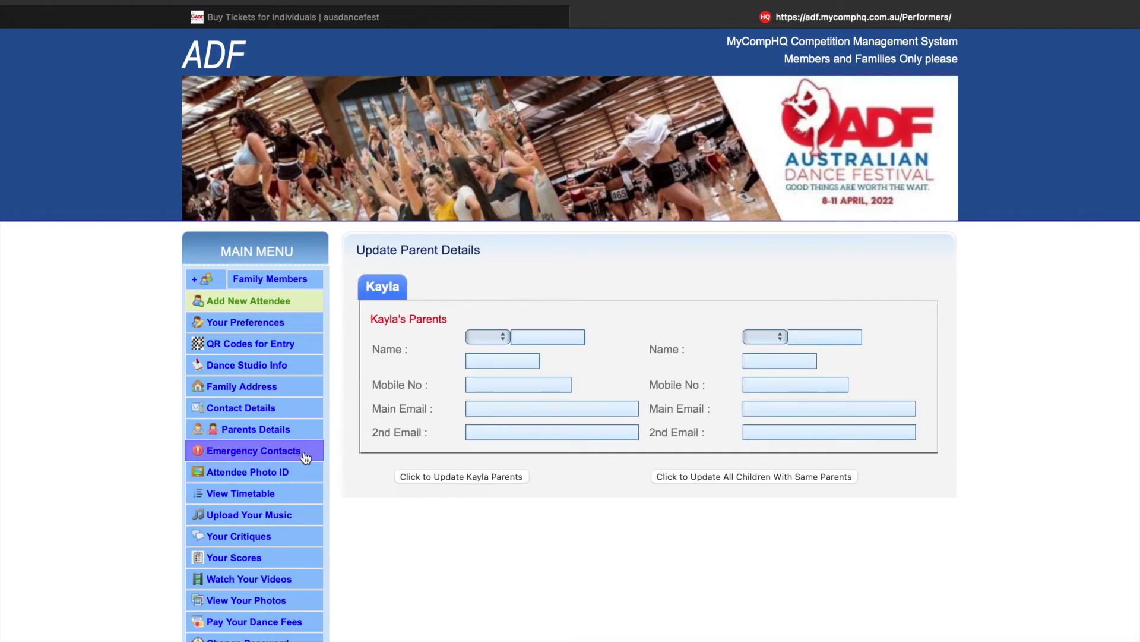
left_click(305, 456)
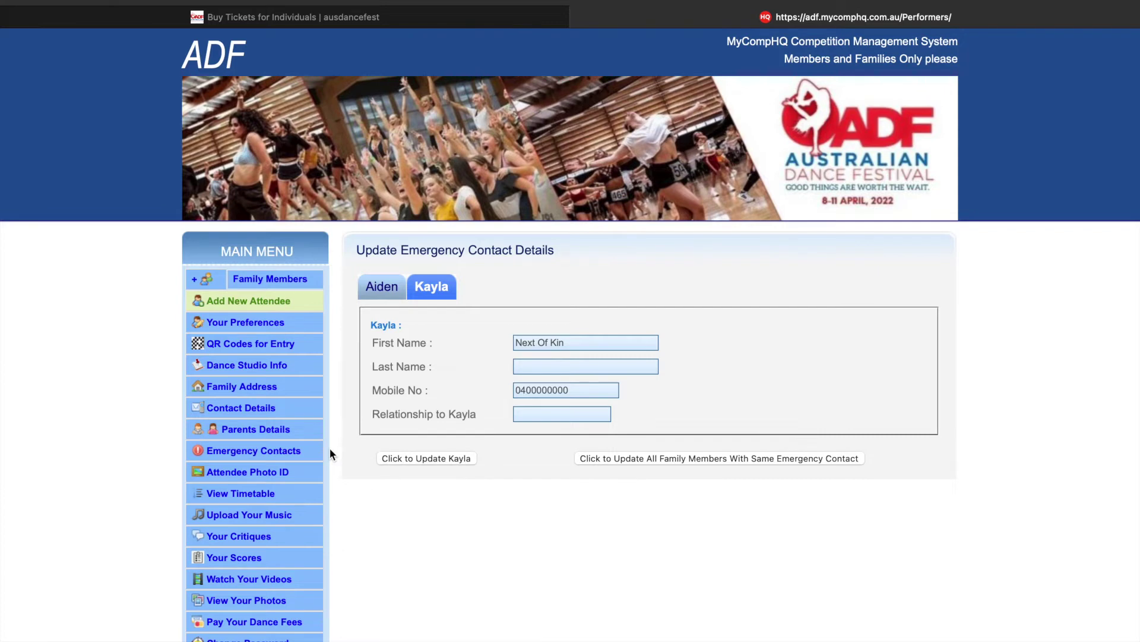
left_click(256, 352)
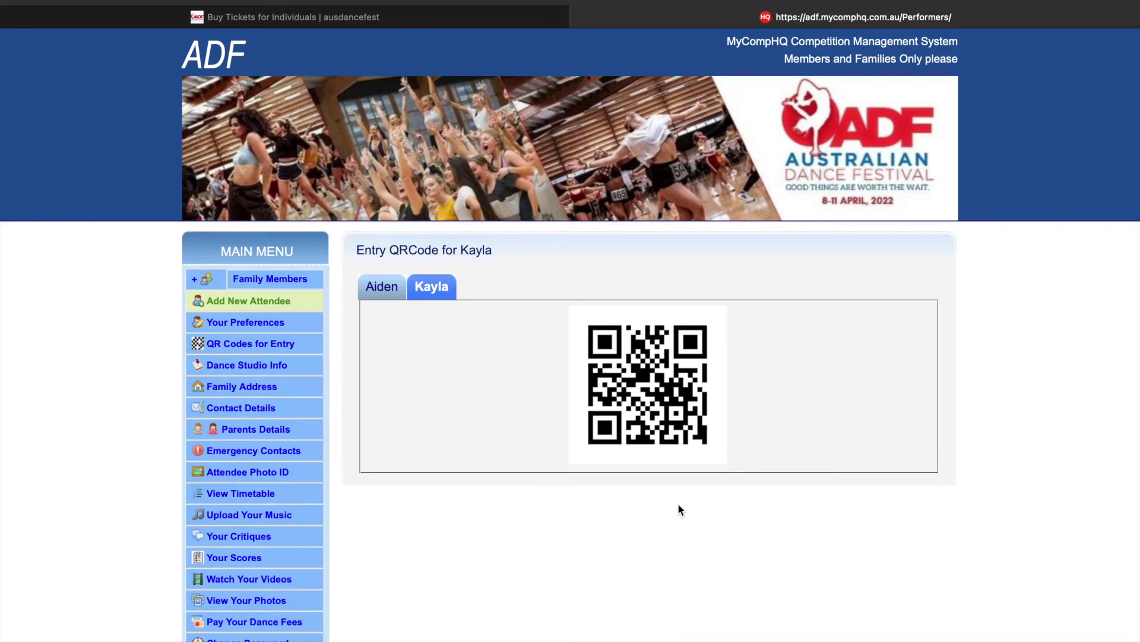
- View the adult attendee's entry QR code, switch back to the child's, then go to Attendee Photo ID
left_click(383, 288)
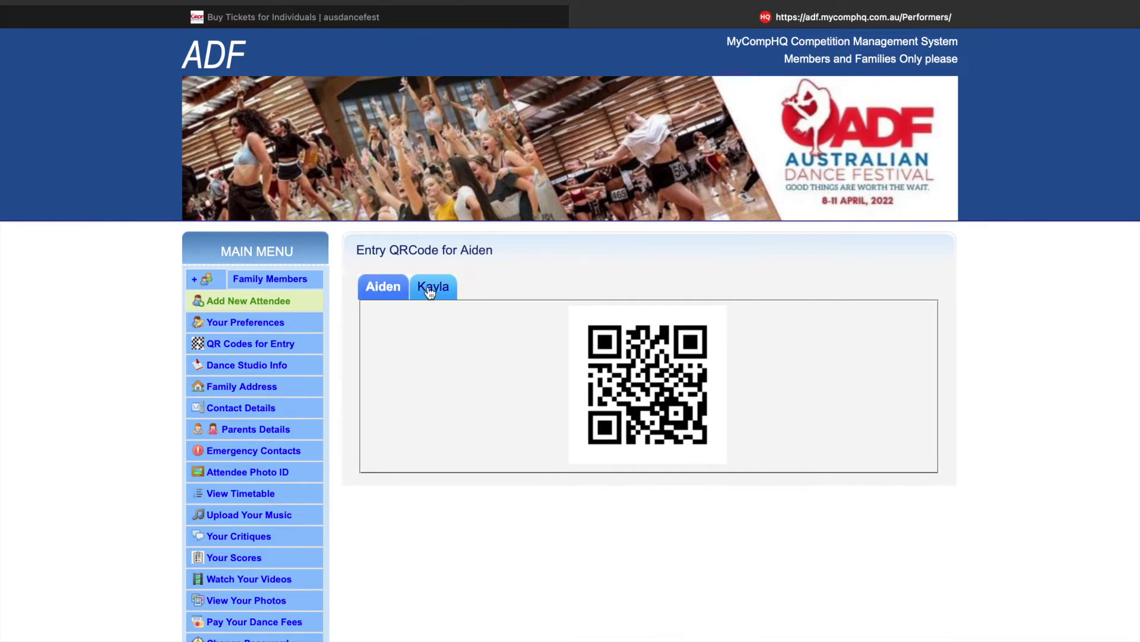
left_click(431, 290)
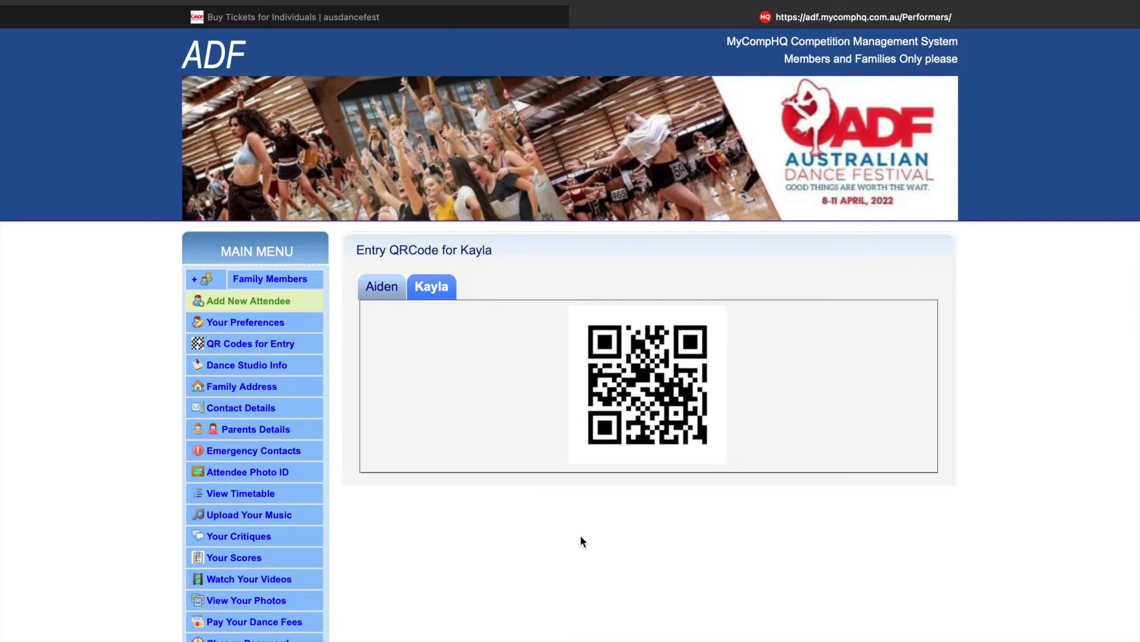
scroll(580, 536, "down", 2)
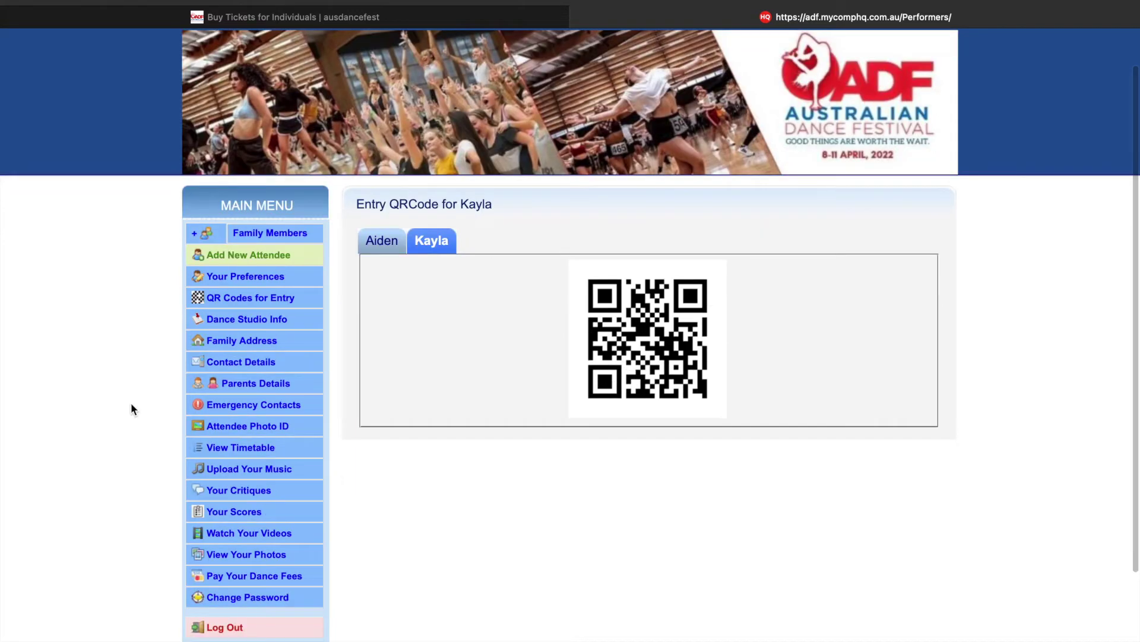
left_click(272, 427)
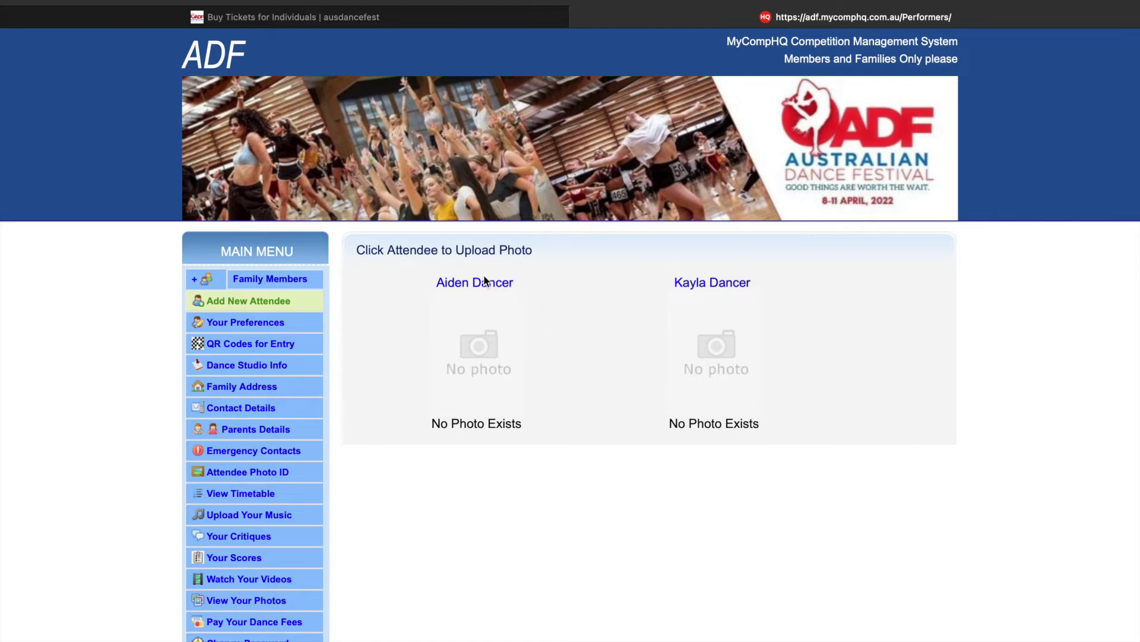
- Open the adult's photo upload form, note the JPG-only and 1MB rules, and pick '01. MCHQ Example'
left_click(462, 351)
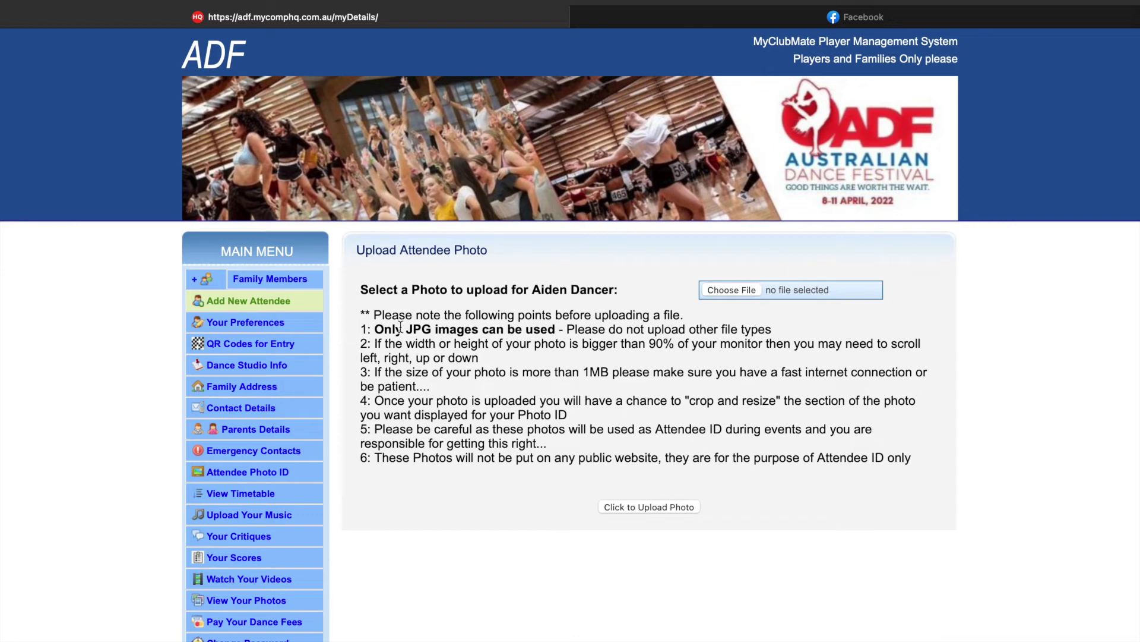
left_click_drag(374, 329, 557, 330)
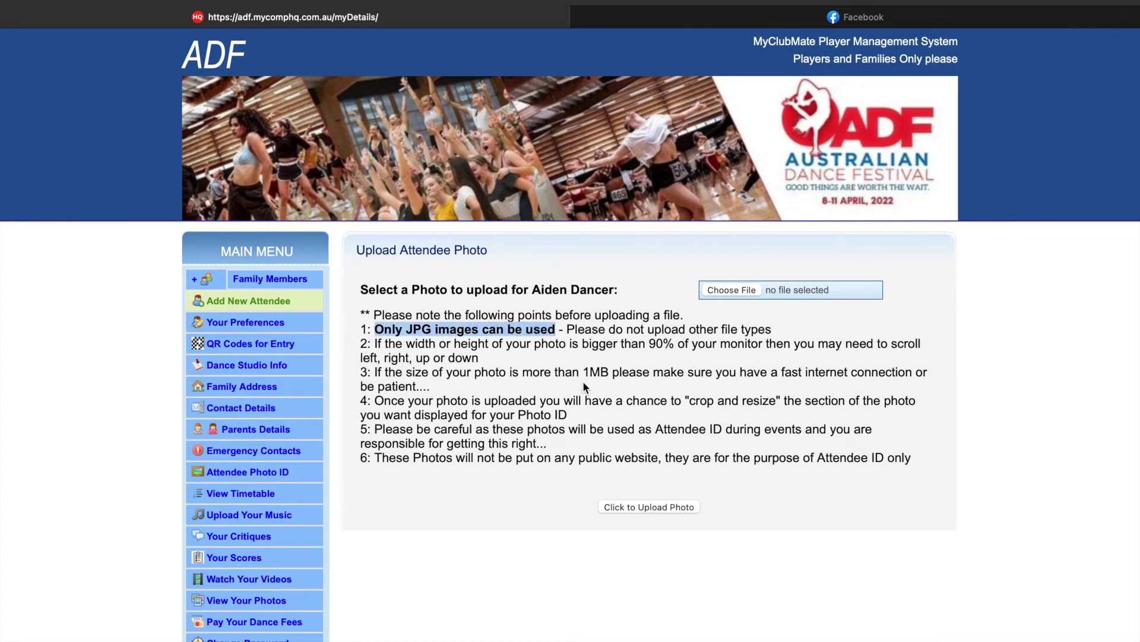
left_click_drag(579, 371, 610, 373)
left_click(662, 375)
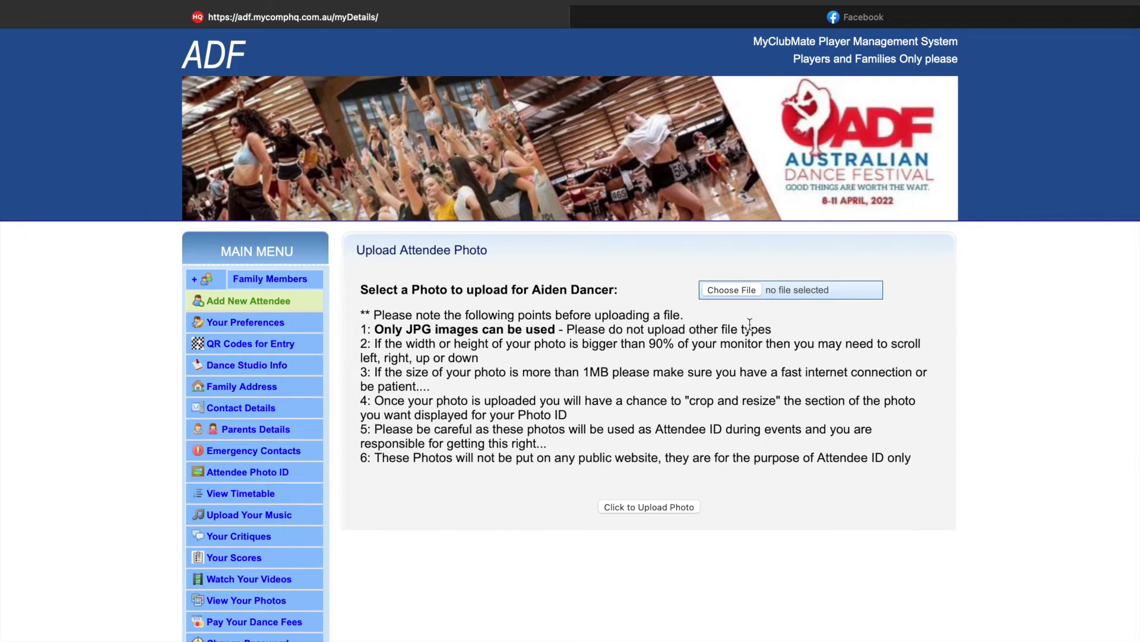
left_click(748, 289)
left_click(484, 246)
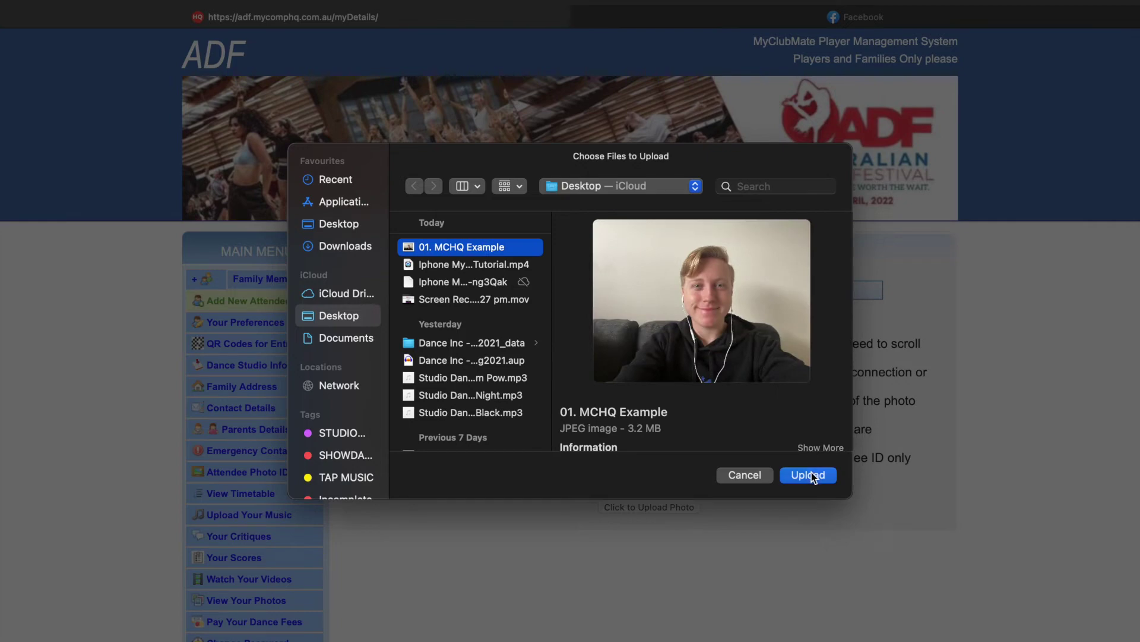
- Upload '01. MCHQ Example', fit the crop box around the adult's whole face, and save it
left_click(809, 474)
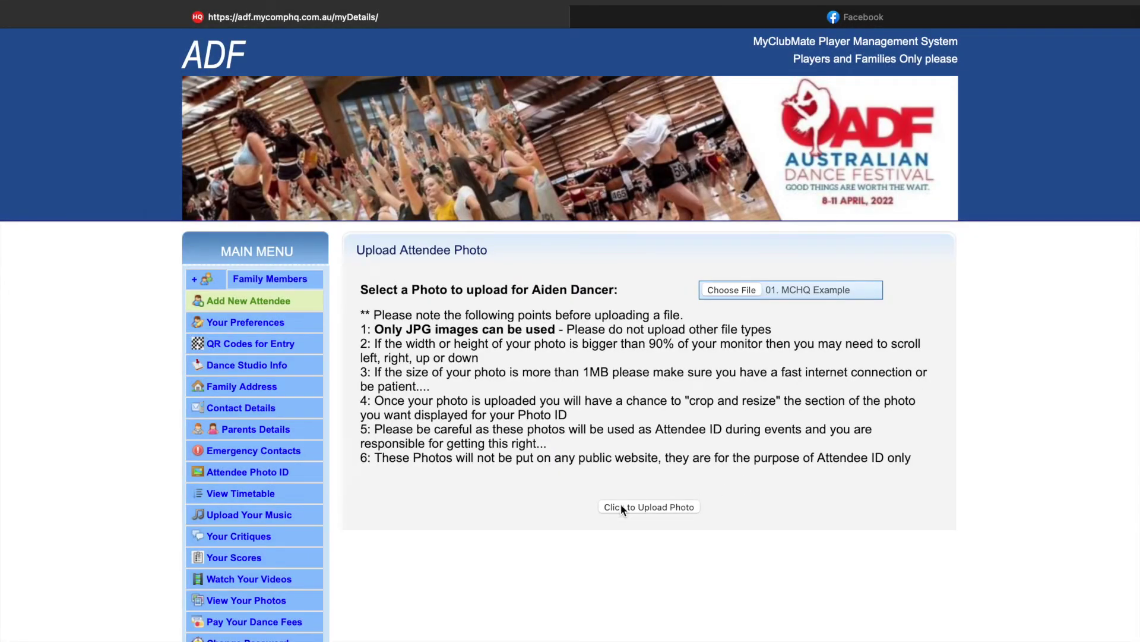
left_click(655, 506)
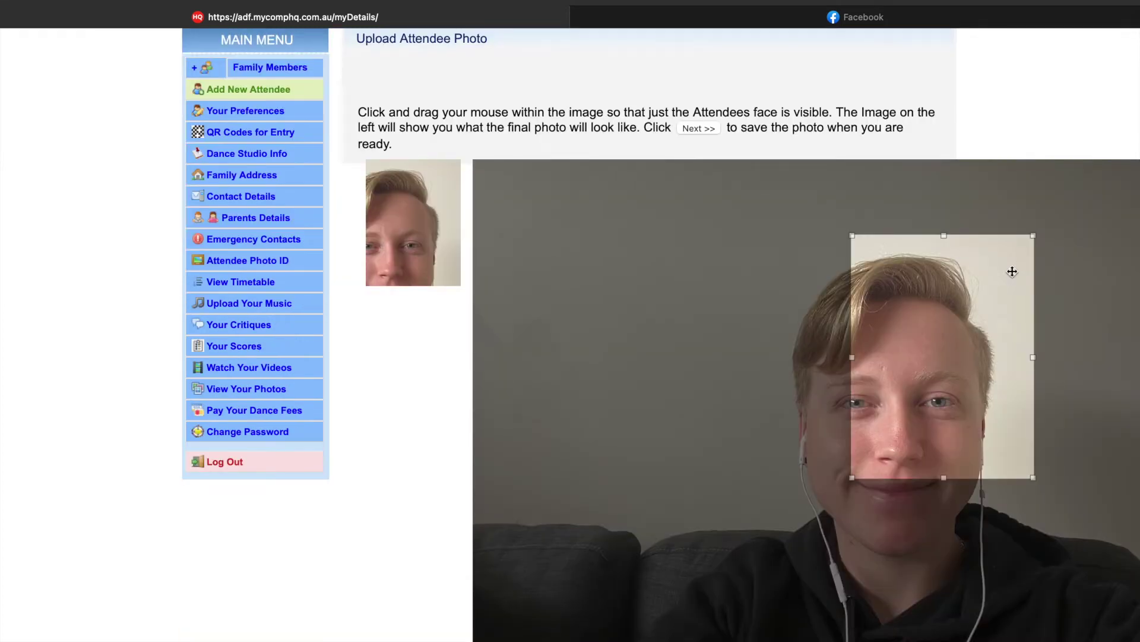
left_click_drag(1012, 271, 882, 236)
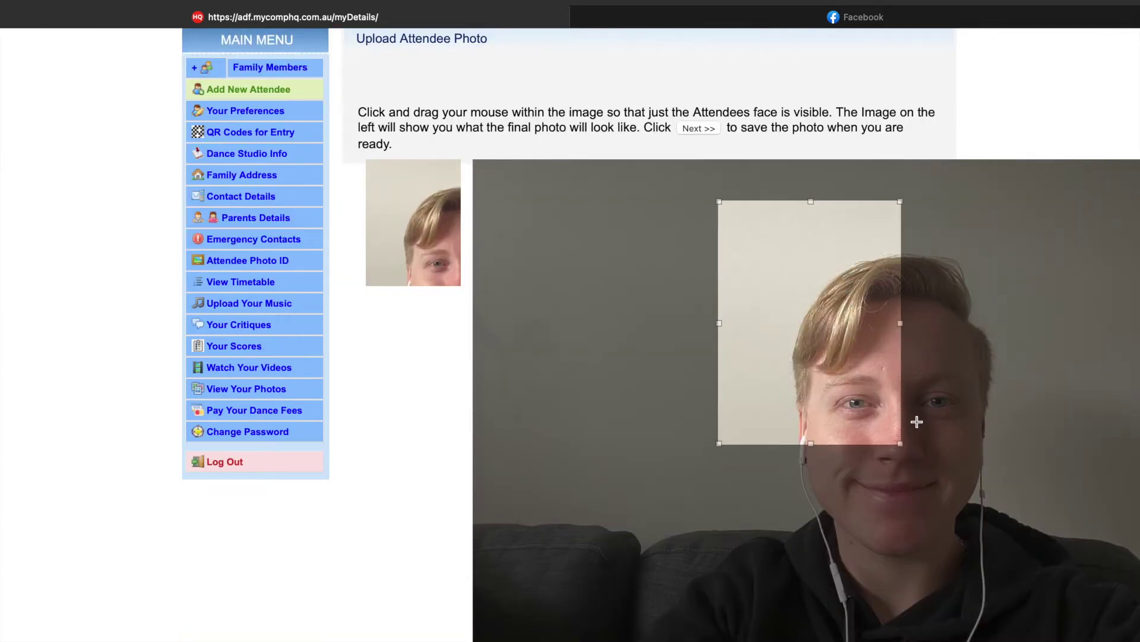
left_click_drag(904, 443, 1052, 603)
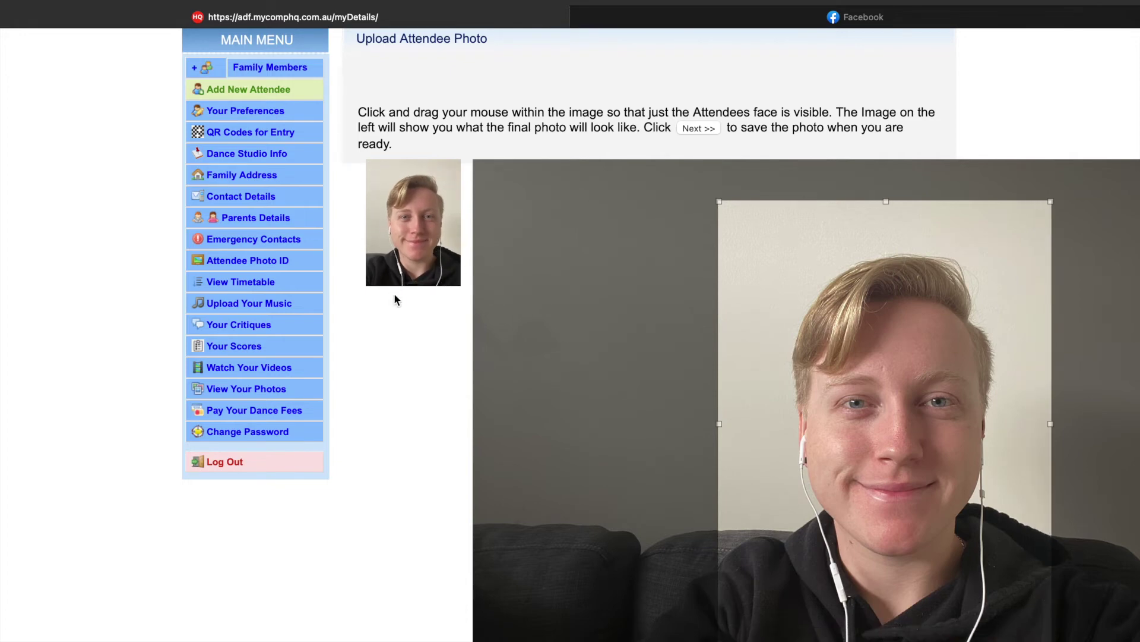
left_click(698, 129)
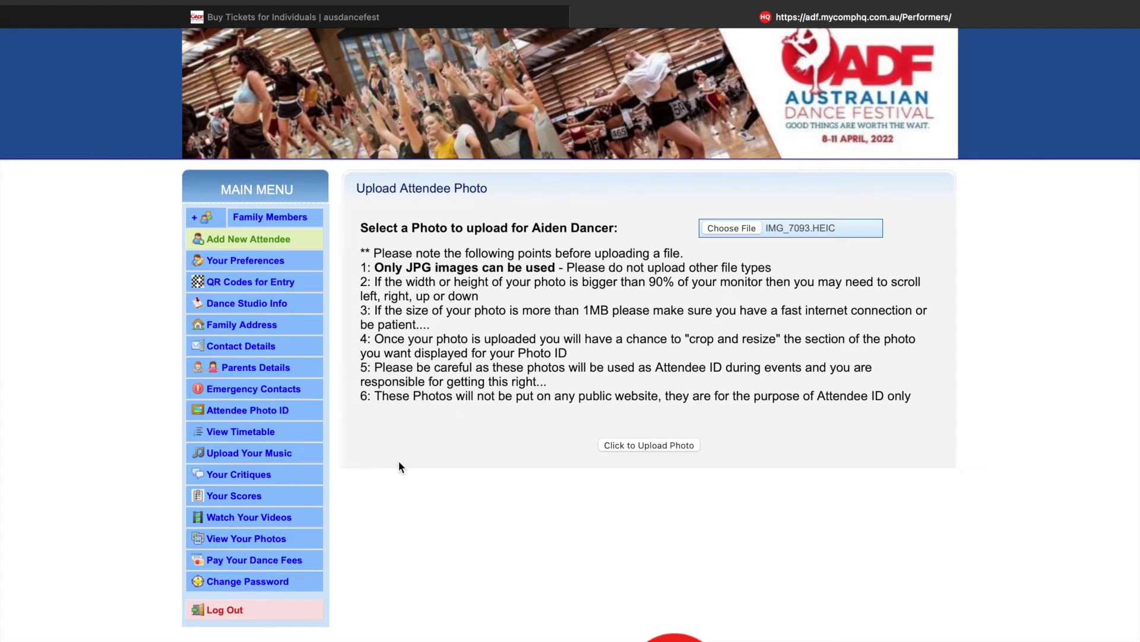
left_click(275, 461)
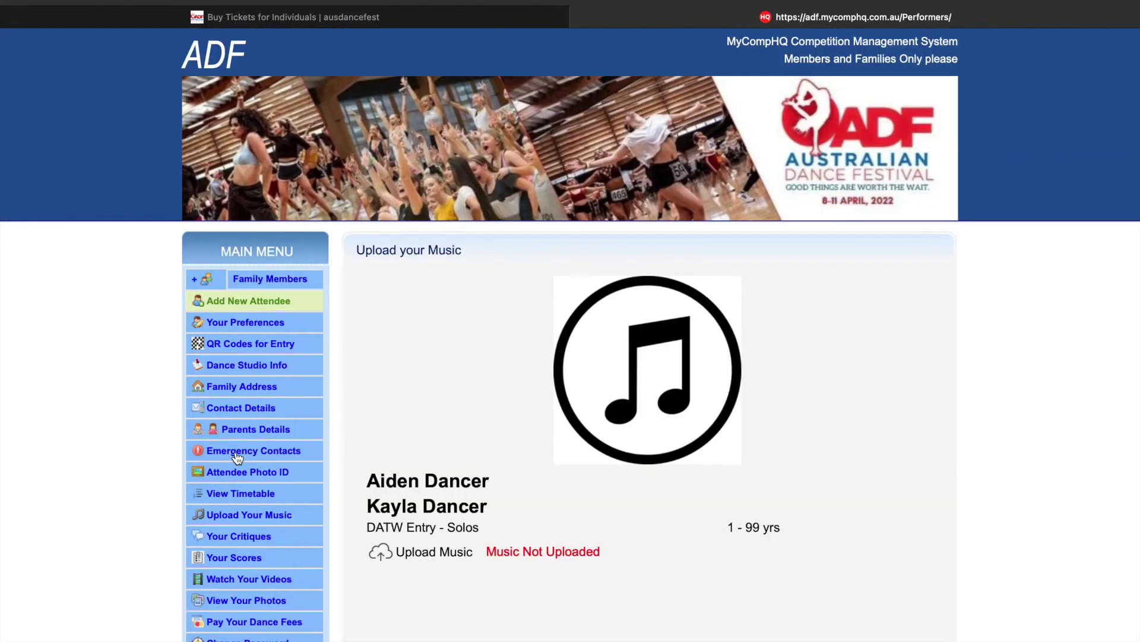
- Review the attendee's first name and the DATW Entry - Solos listing on the music page
scroll(237, 458, "down", 3)
left_click_drag(366, 349, 426, 350)
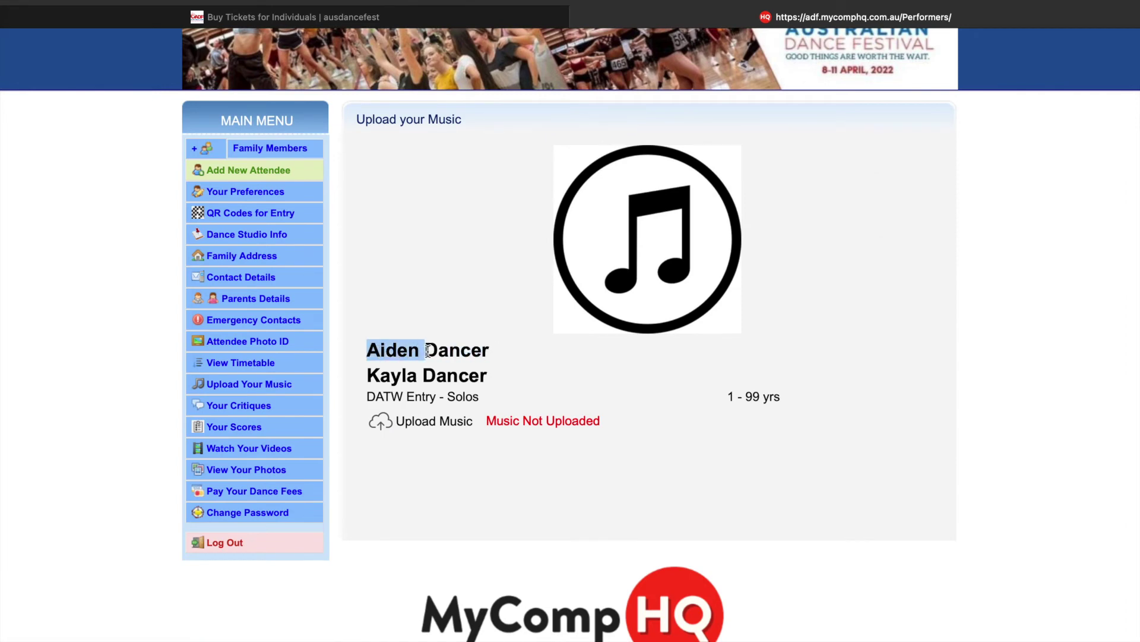
left_click_drag(426, 350, 373, 375)
double_click(375, 349)
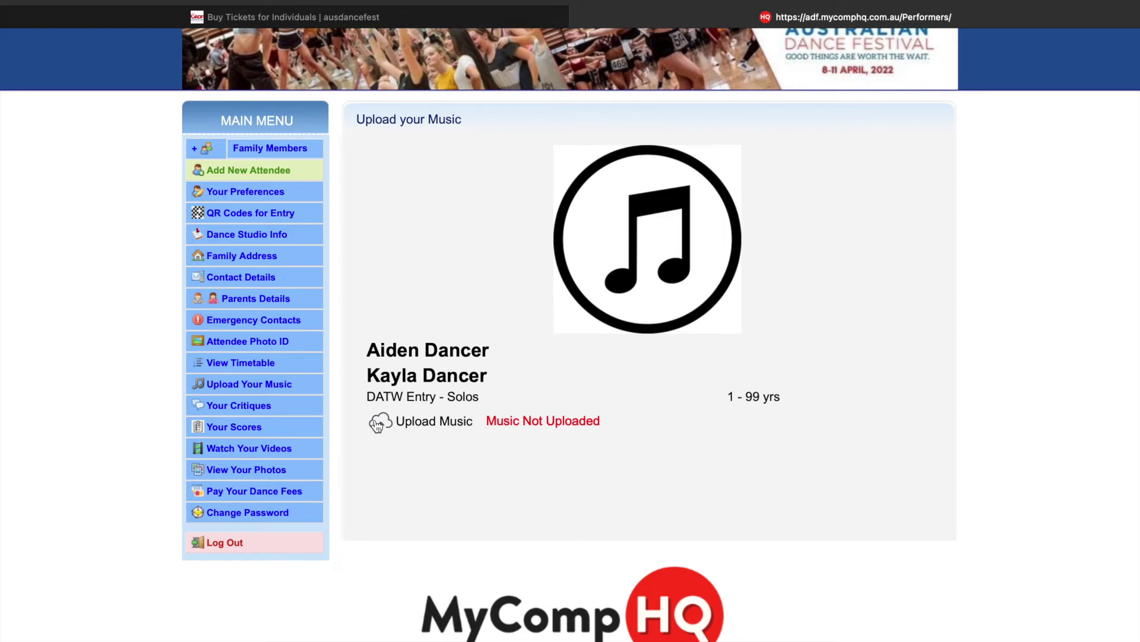
left_click_drag(366, 397, 488, 398)
left_click(488, 398)
- Start choosing a music file for the solo entry but cancel, leaving the music not uploaded
left_click(389, 427)
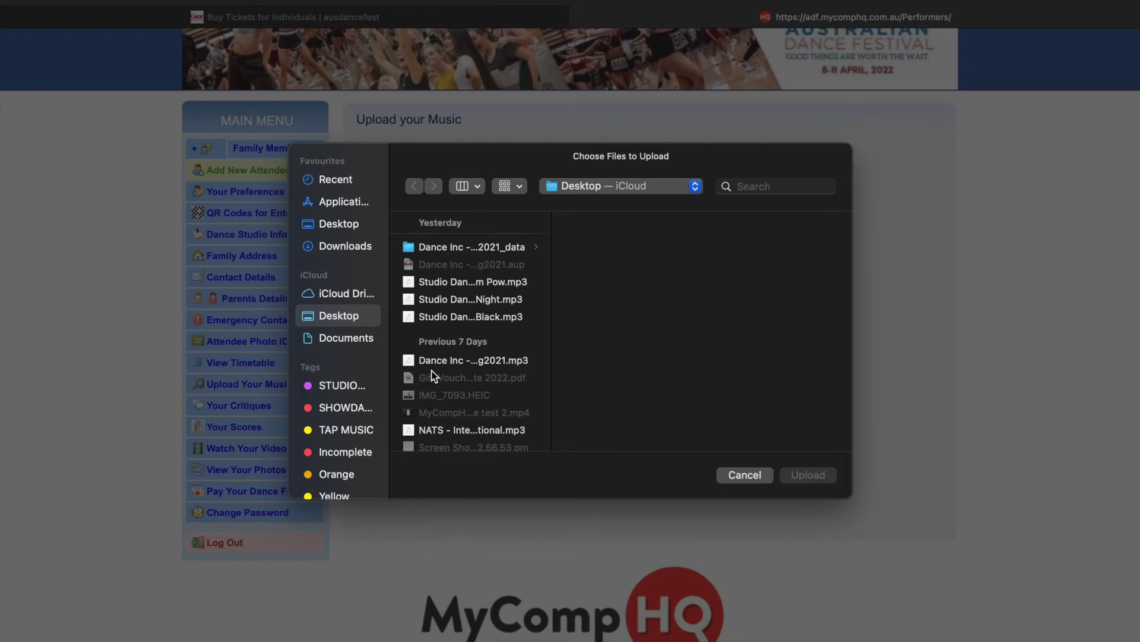
left_click(744, 474)
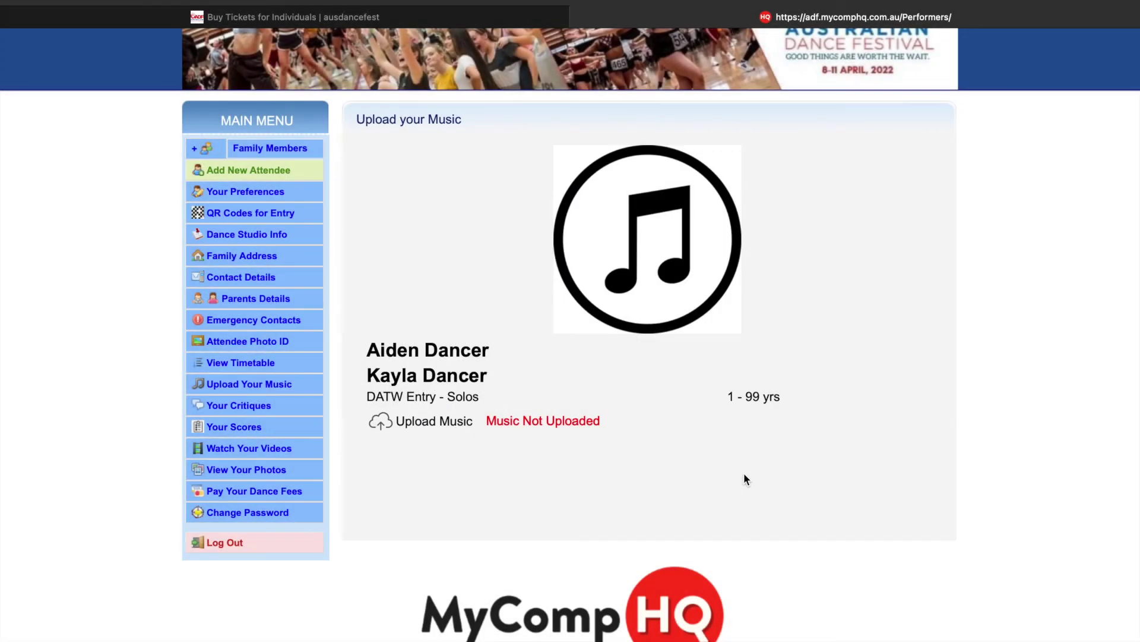
scroll(333, 461, "up", 3)
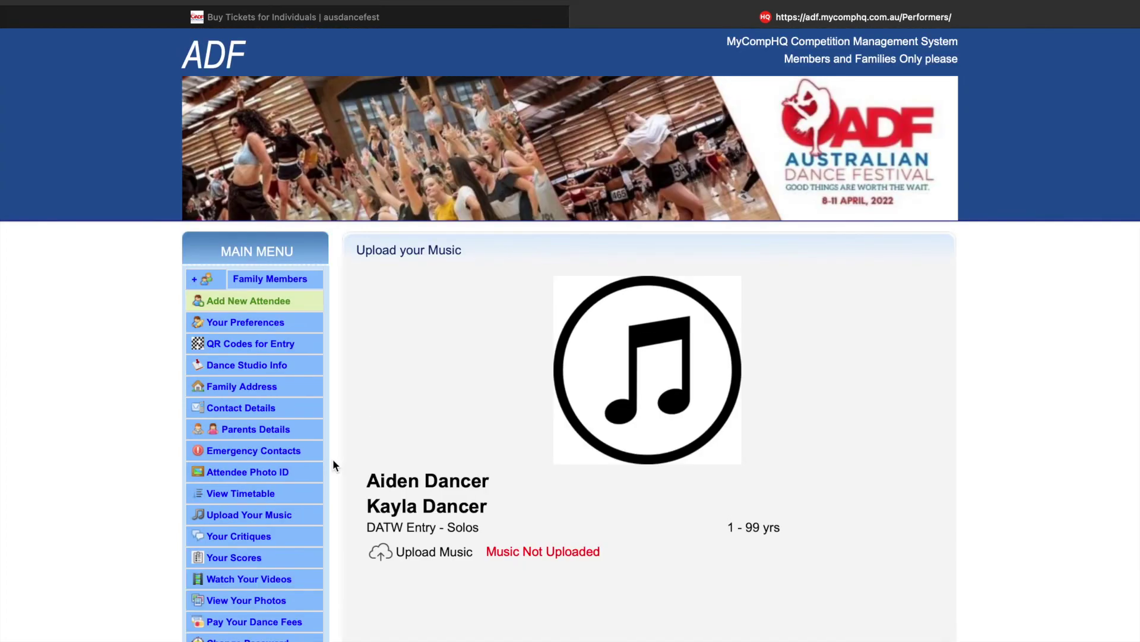
left_click(284, 500)
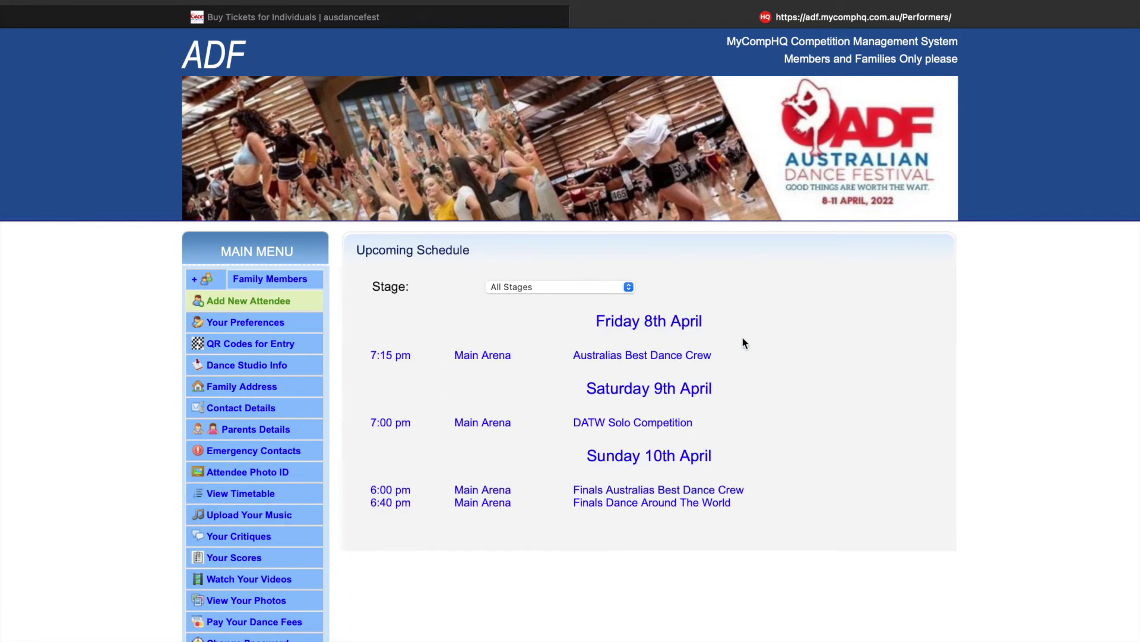
- Filter the Upcoming Schedule's Stage dropdown to Main Arena and look through its events
left_click(629, 287)
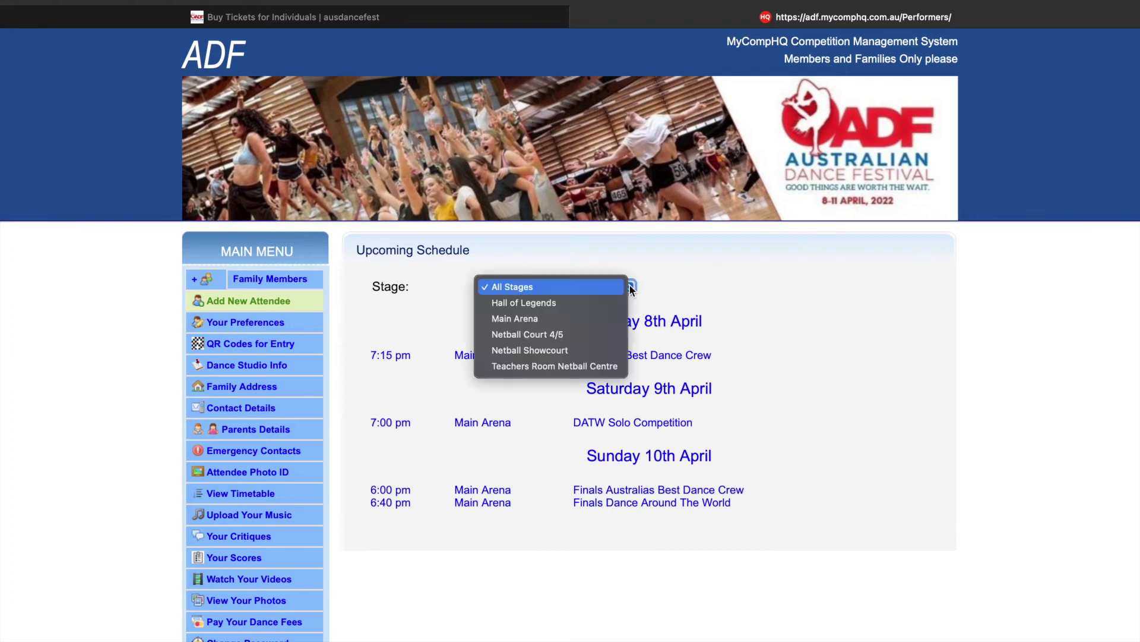
left_click(605, 326)
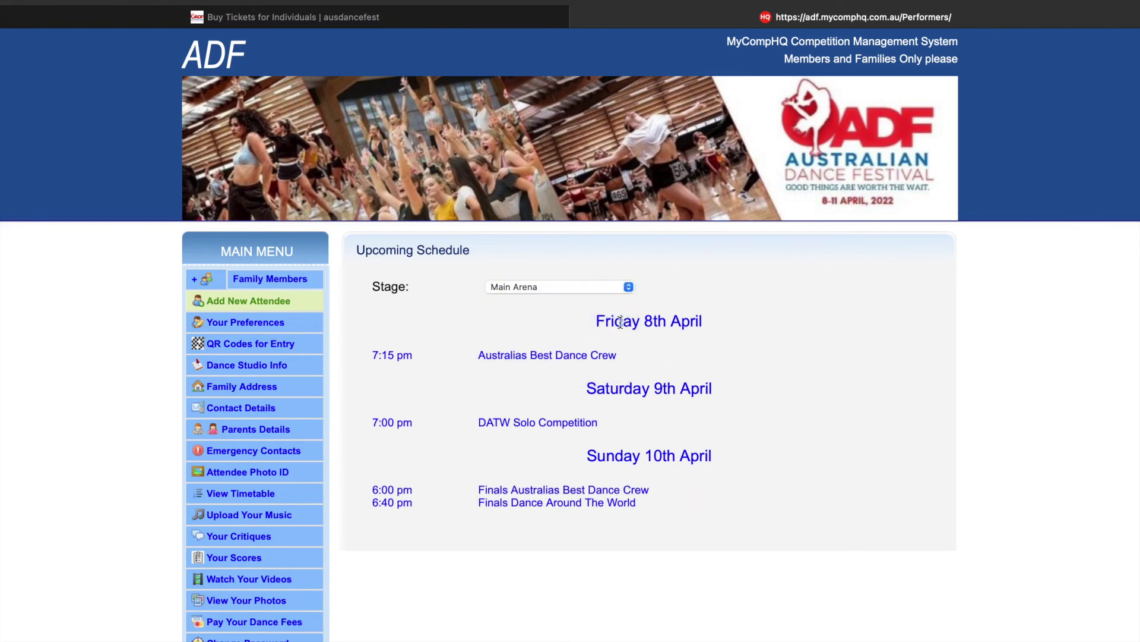
scroll(767, 458, "down", 3)
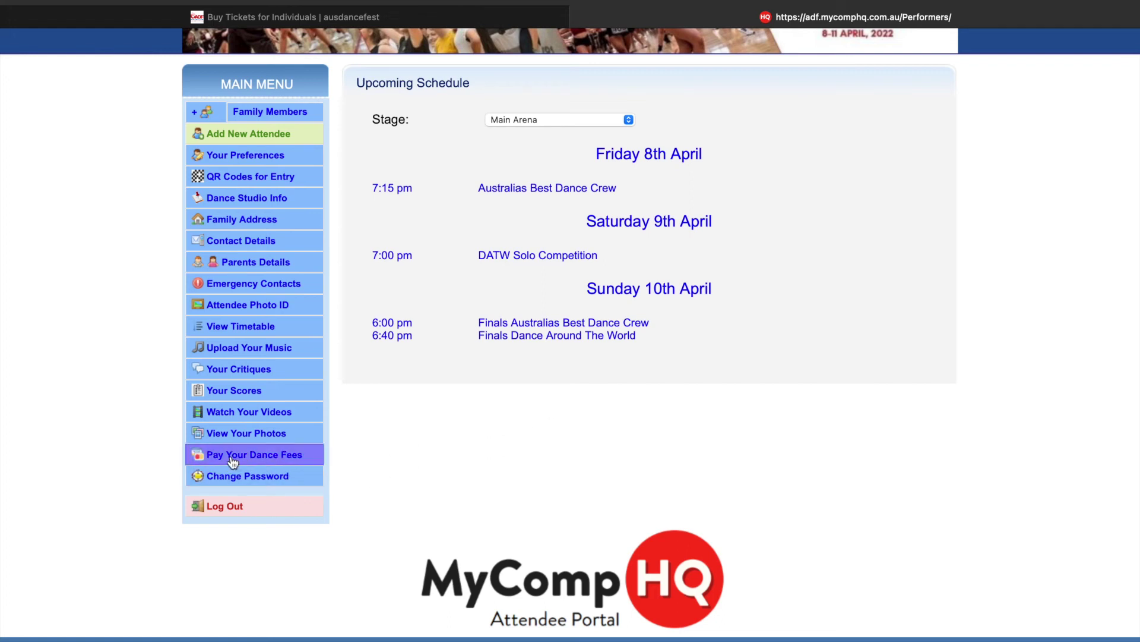
left_click(284, 457)
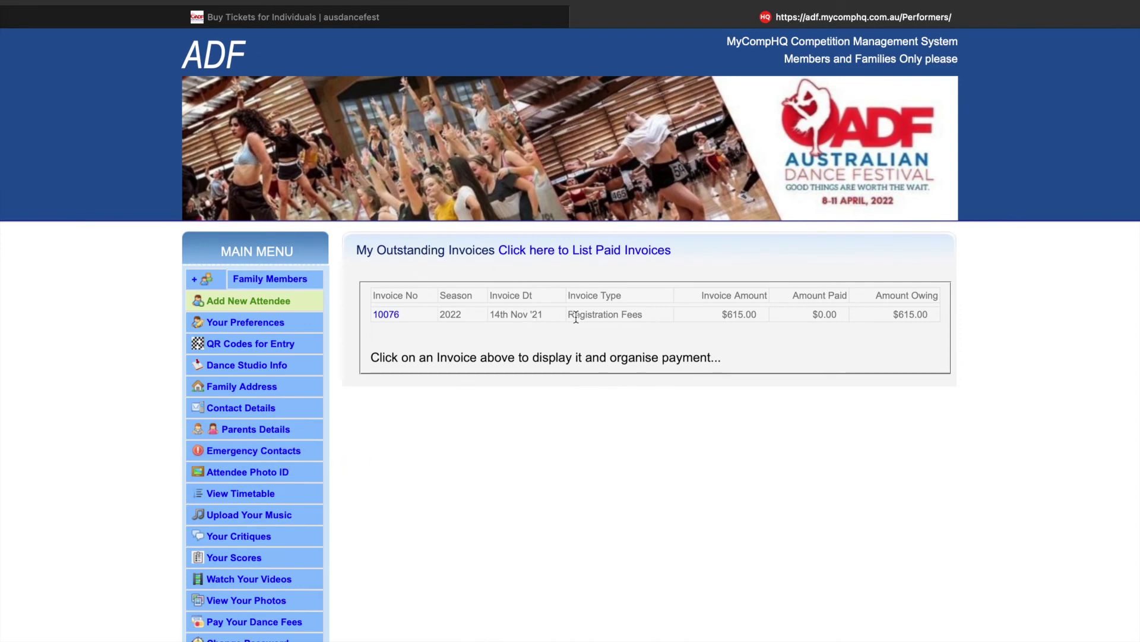
- Open invoice 10076 and look over the credit card payment option
left_click(387, 315)
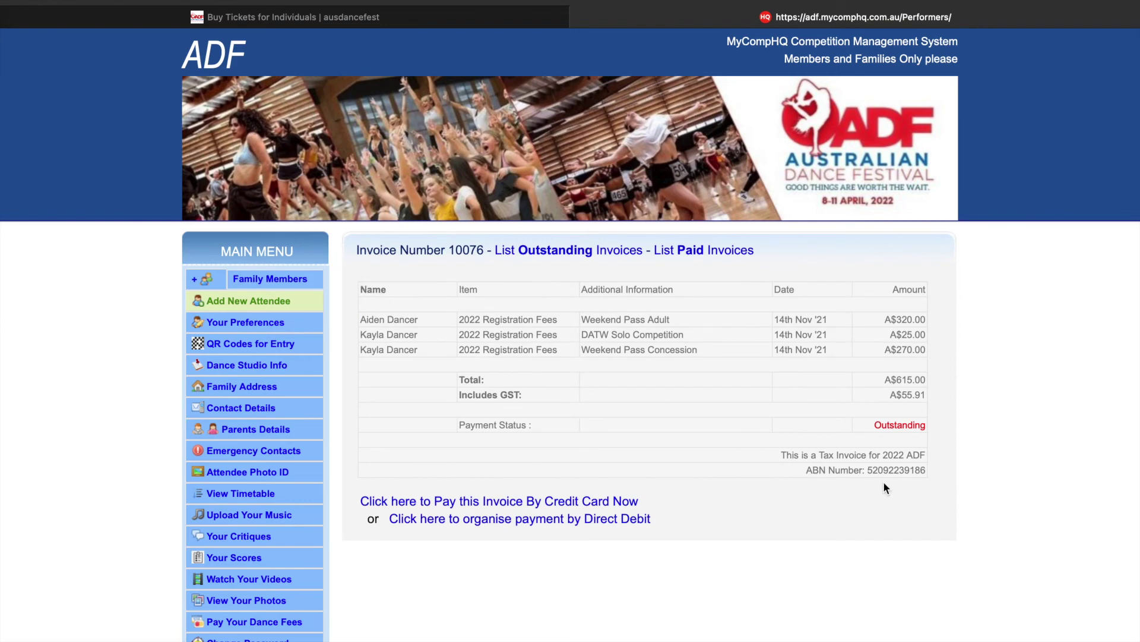
scroll(887, 484, "down", 2)
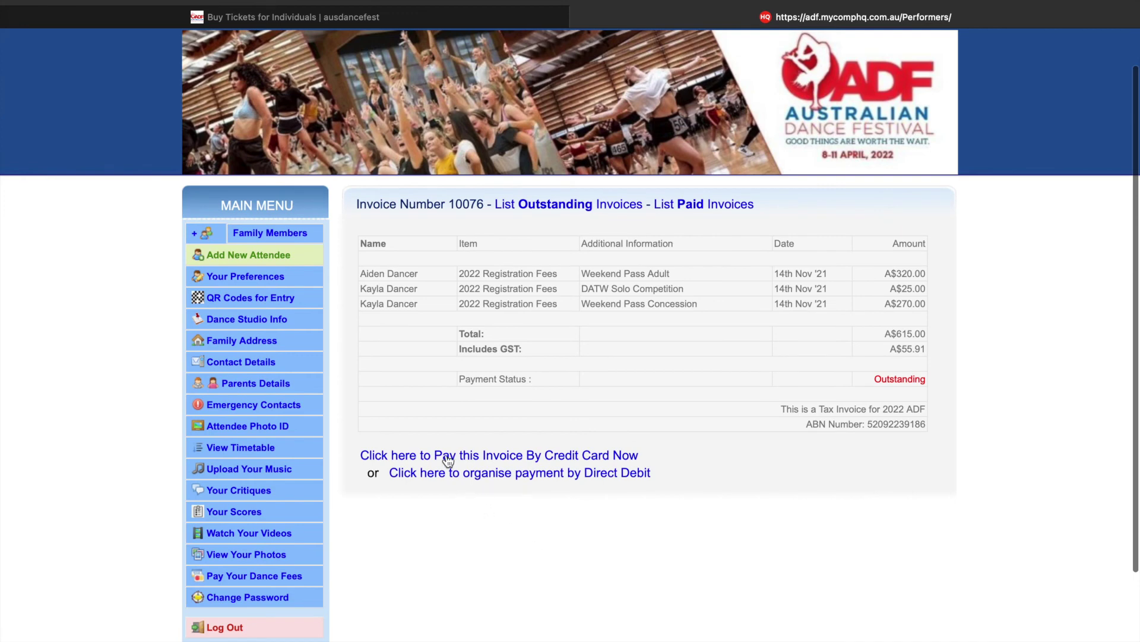
left_click(552, 457)
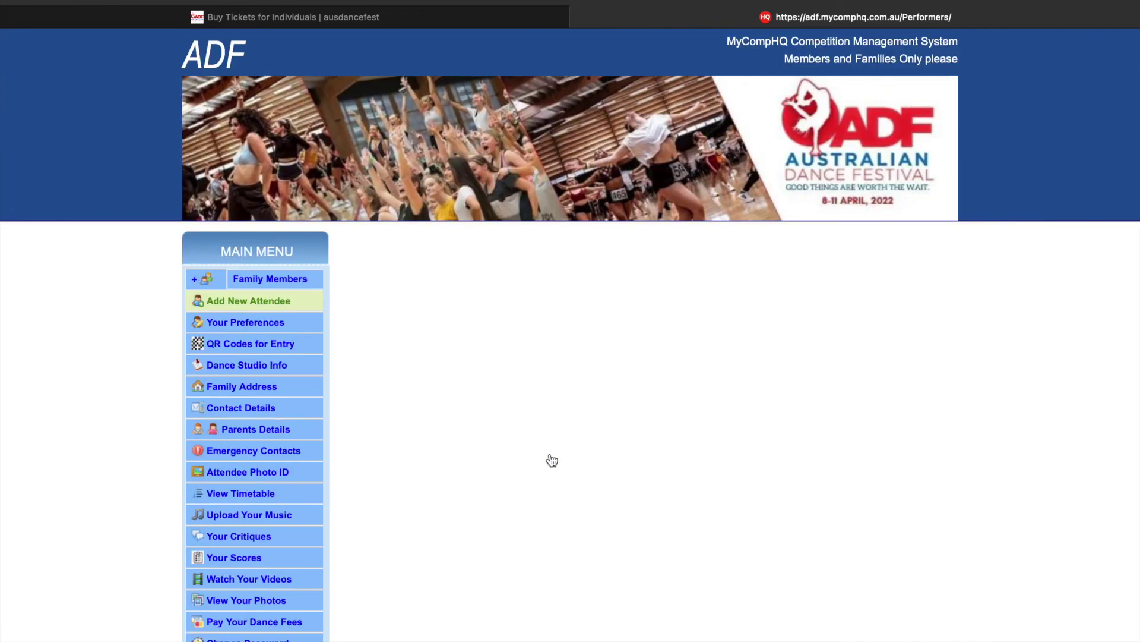
scroll(552, 459, "down", 4)
scroll(551, 458, "down", 5)
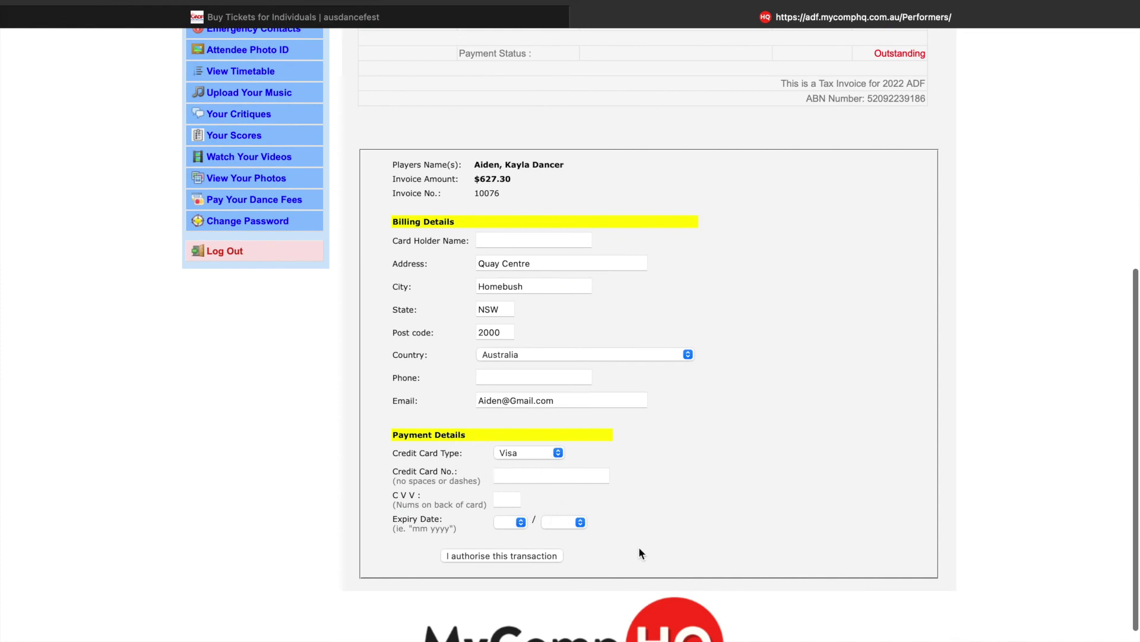
scroll(639, 553, "up", 4)
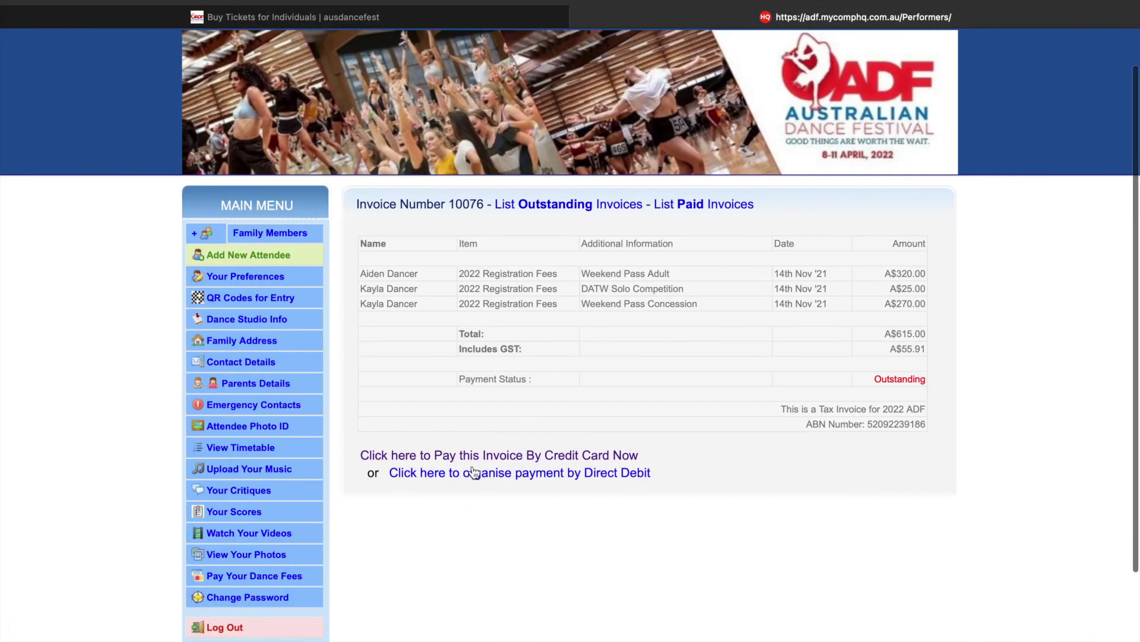
- Arrange Direct Debit payment for invoice 10076 and select the listed bank transfer details
left_click(597, 474)
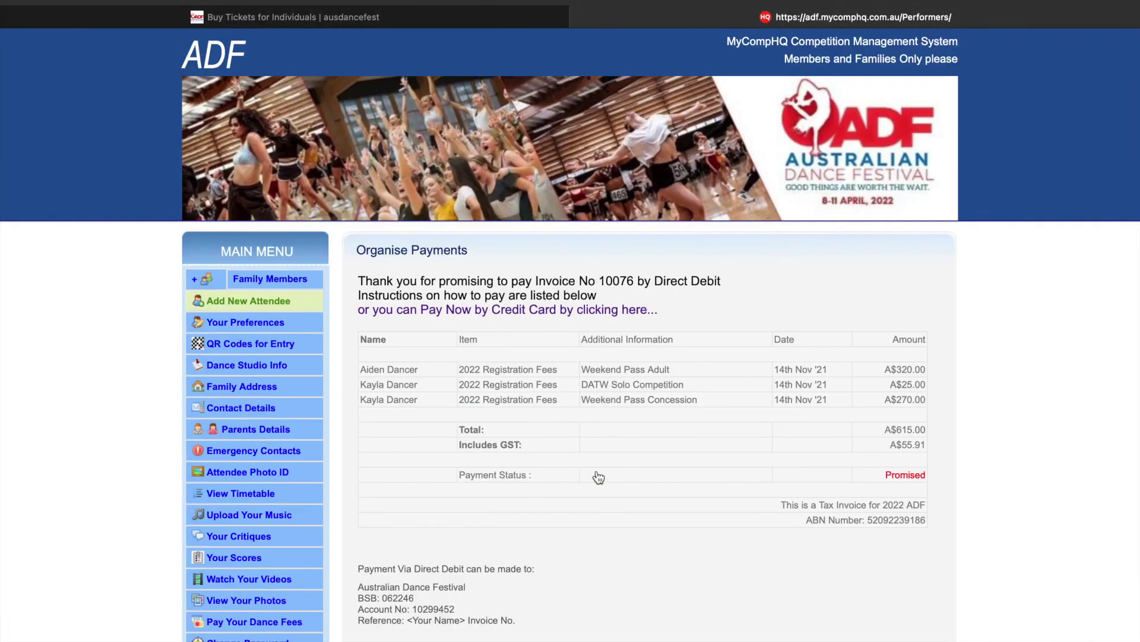
scroll(598, 477, "down", 2)
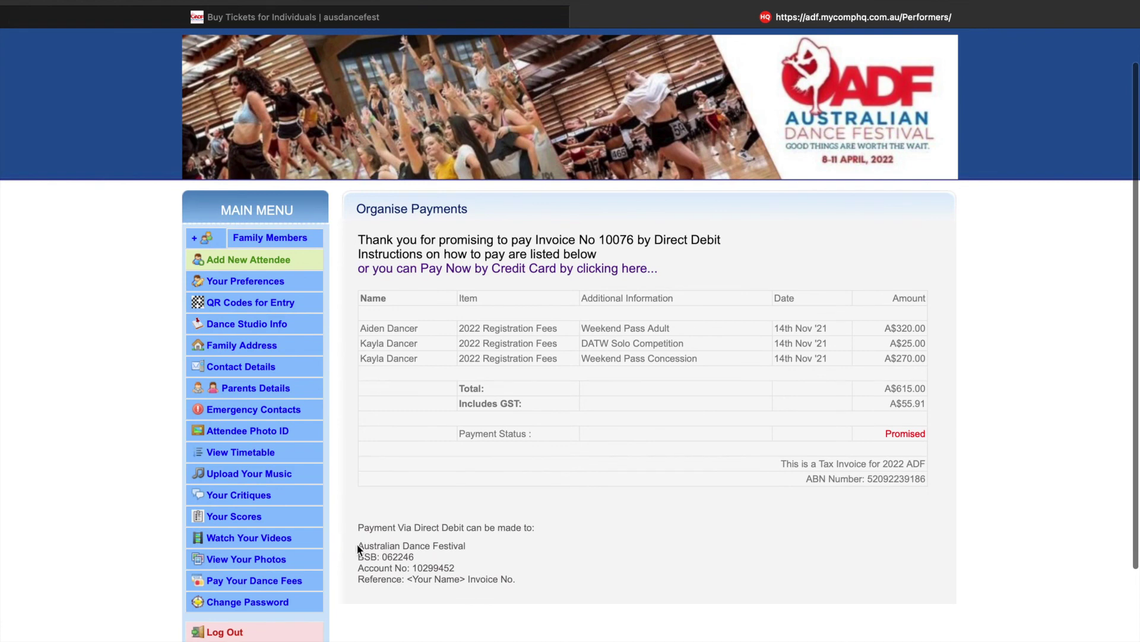
left_click_drag(364, 543, 524, 577)
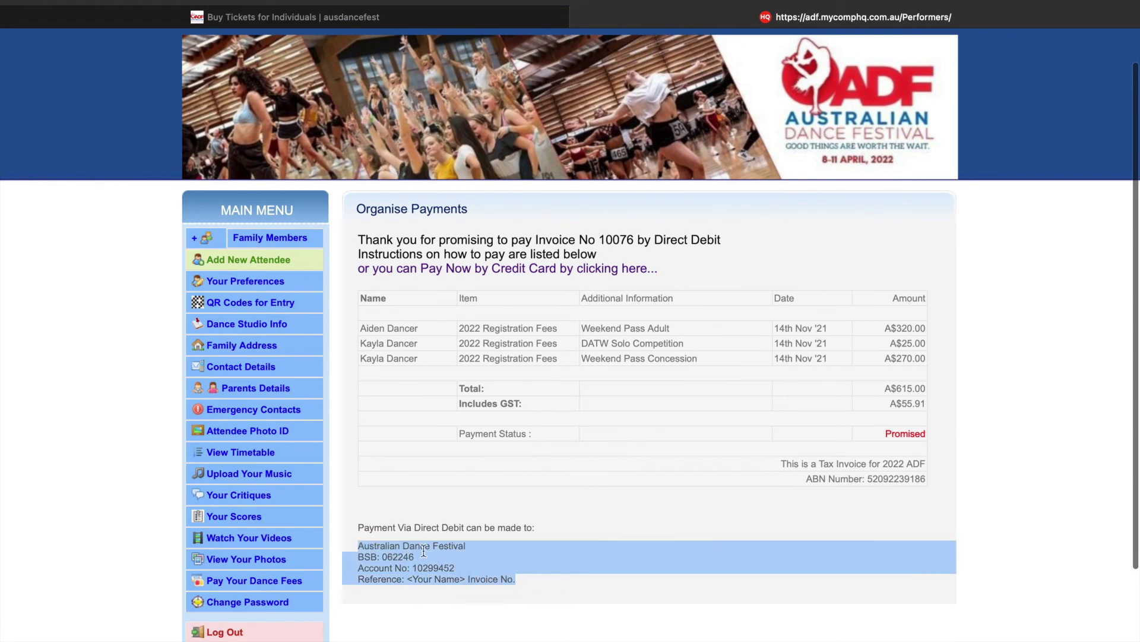
key("super+bracketleft")
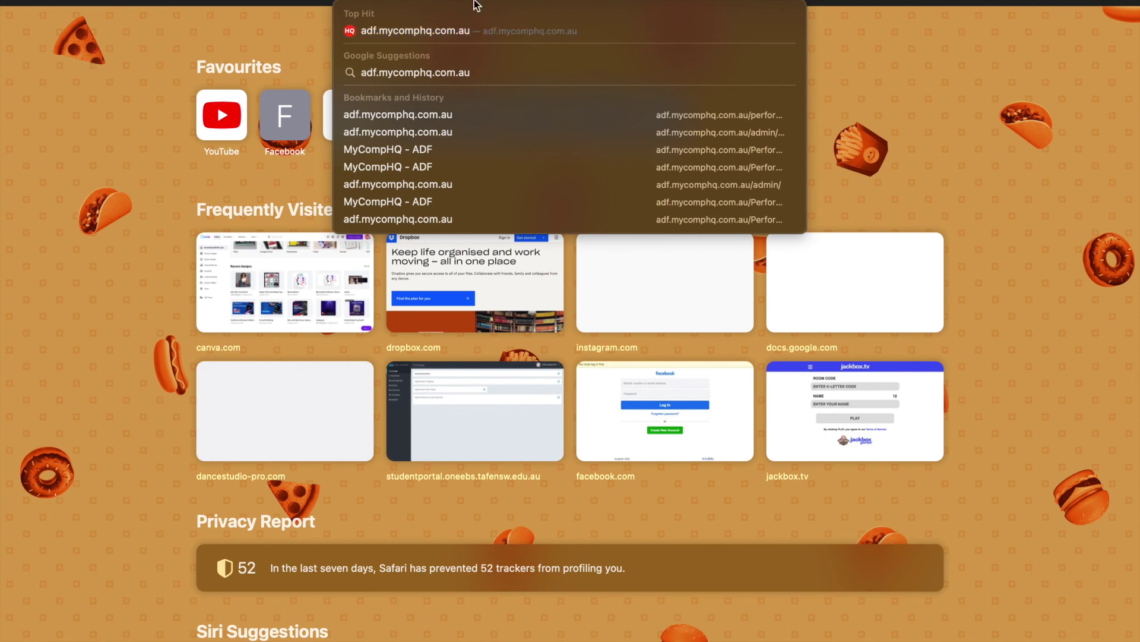
- Load the adf.mycomphq.com.au site in the new Safari tab
left_click(466, 31)
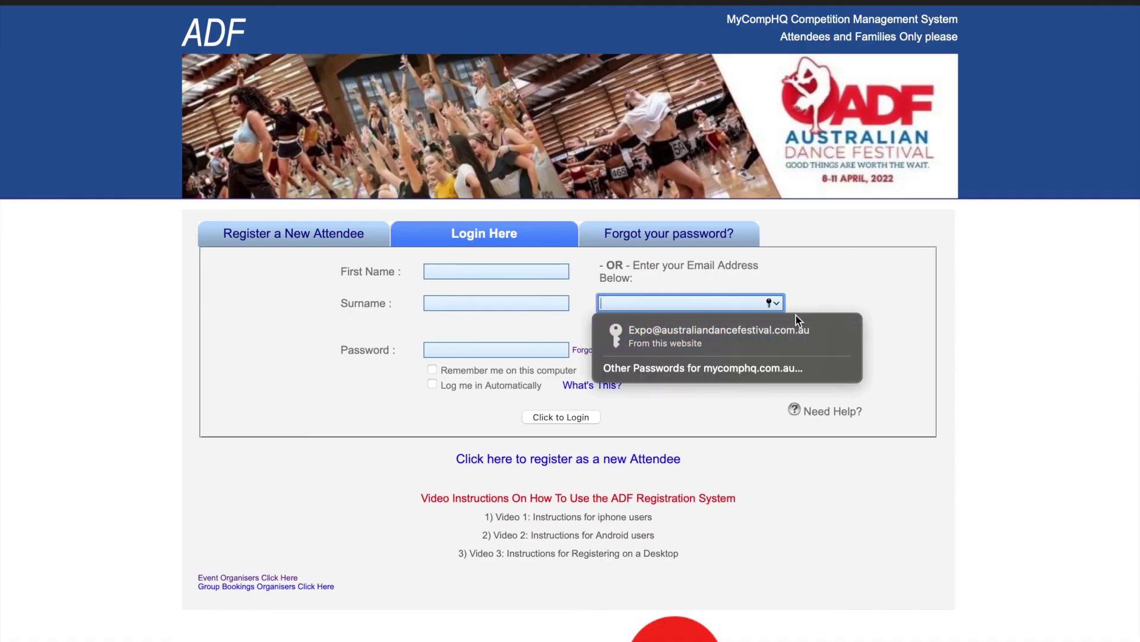
- Dismiss the saved-password suggestion and close the Favourites list over the ADF login page
left_click(864, 292)
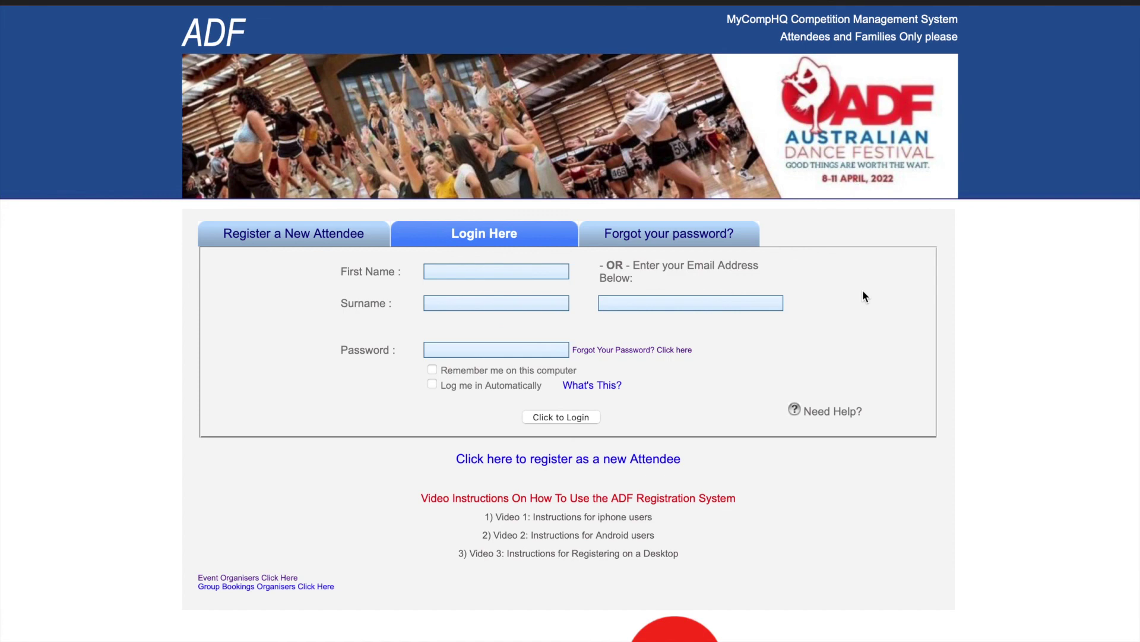
left_click(408, 2)
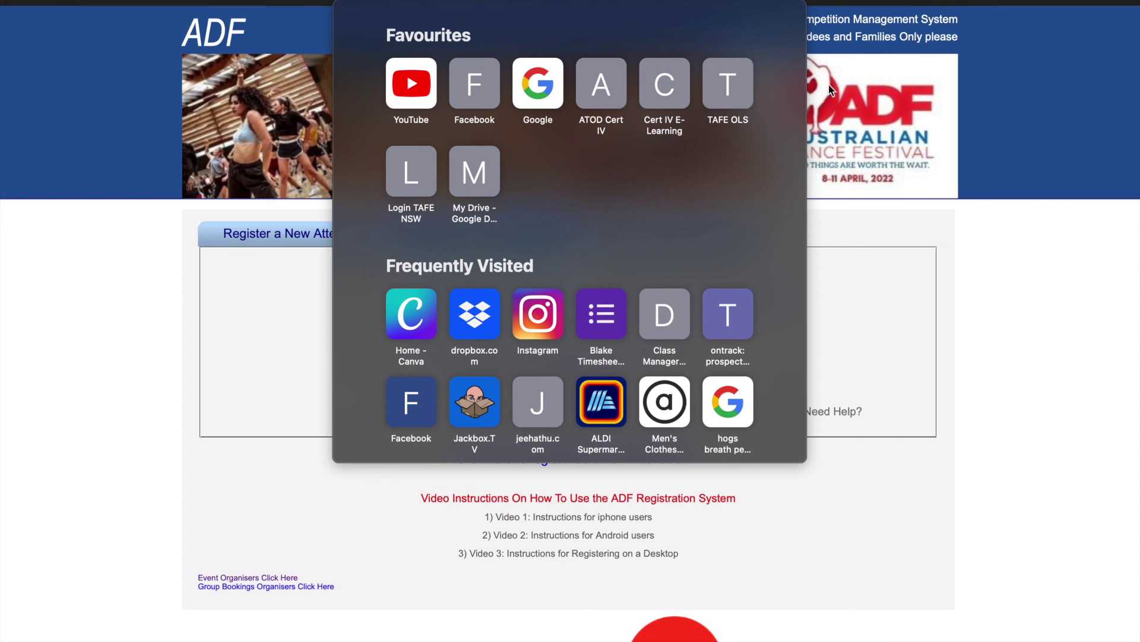
left_click(853, 204)
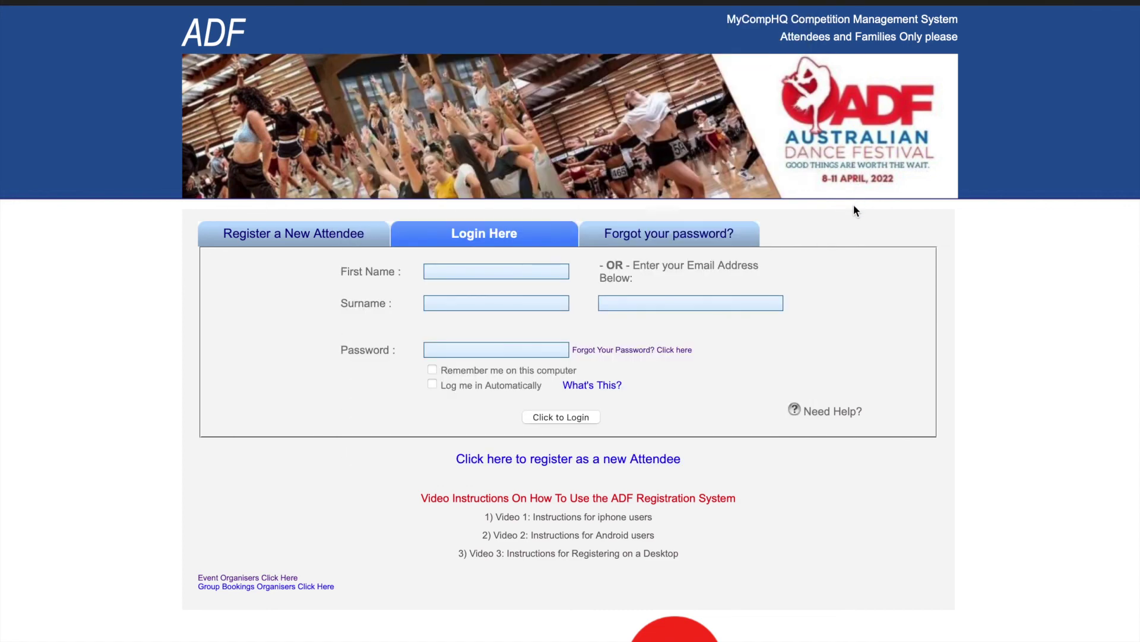